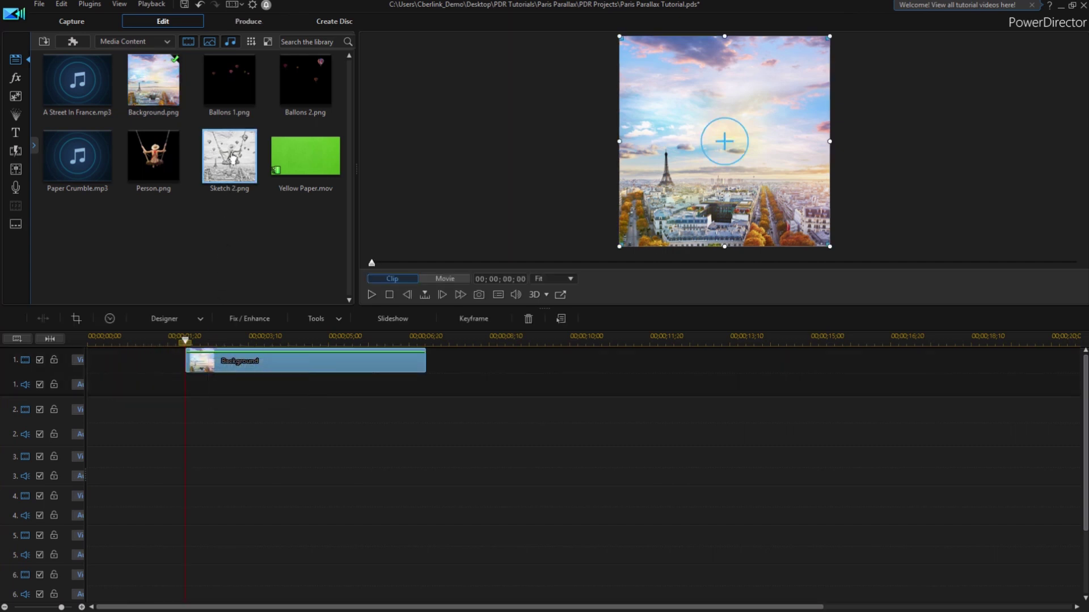
# Place Ballons 1, Ballons 2 and Person on video tracks 2–4 starting at 00;00;02;01, and Yellow Paper.mov at the start of video track 5.
pyautogui.moveTo(222, 92); pyautogui.dragTo(187, 418)
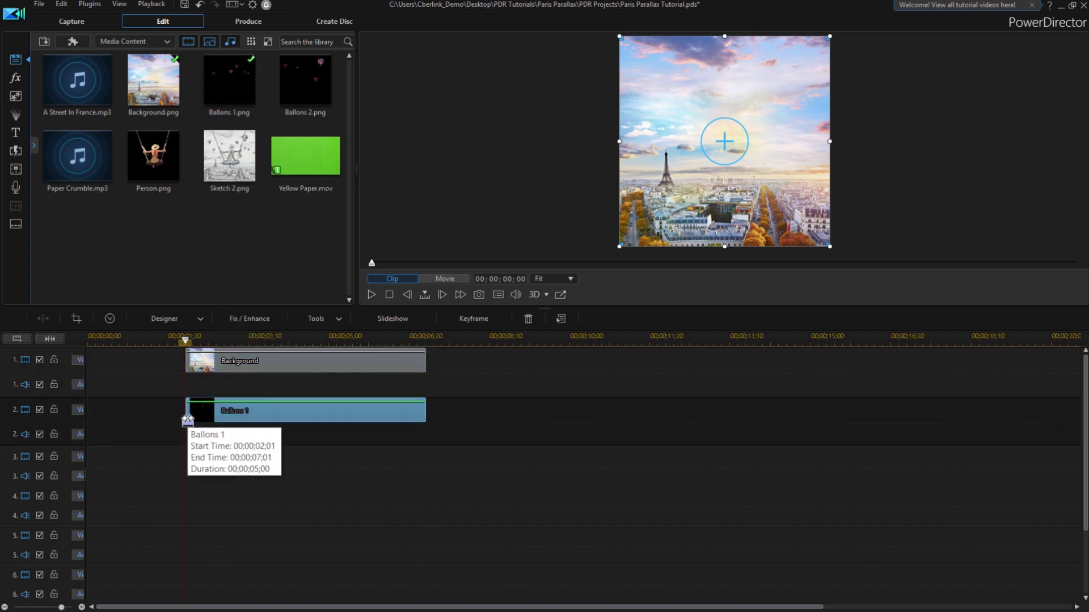
pyautogui.moveTo(305, 85); pyautogui.dragTo(186, 463)
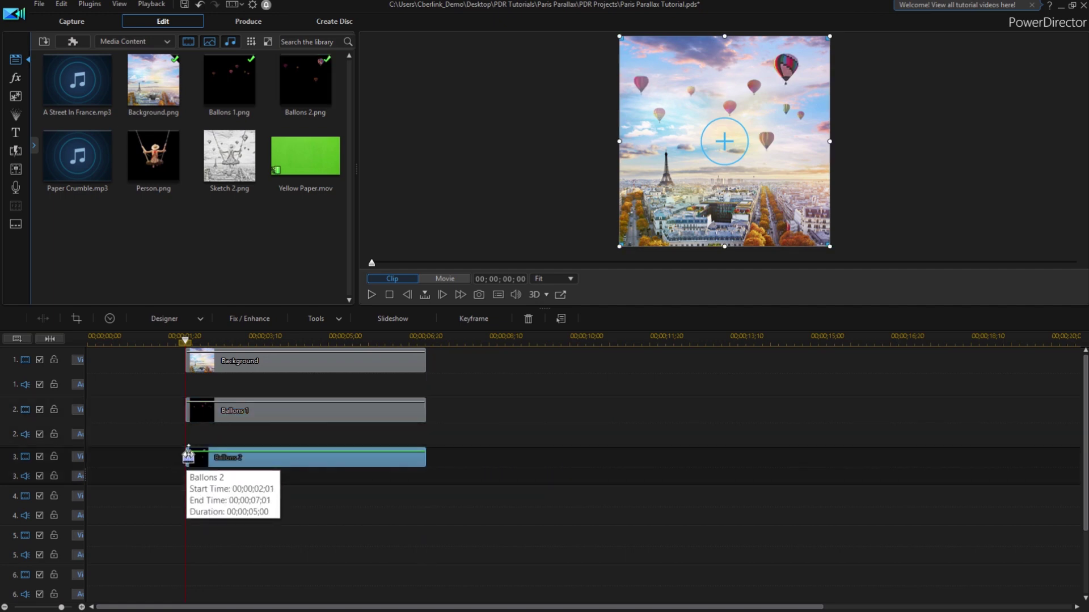
pyautogui.moveTo(153, 156); pyautogui.dragTo(188, 507)
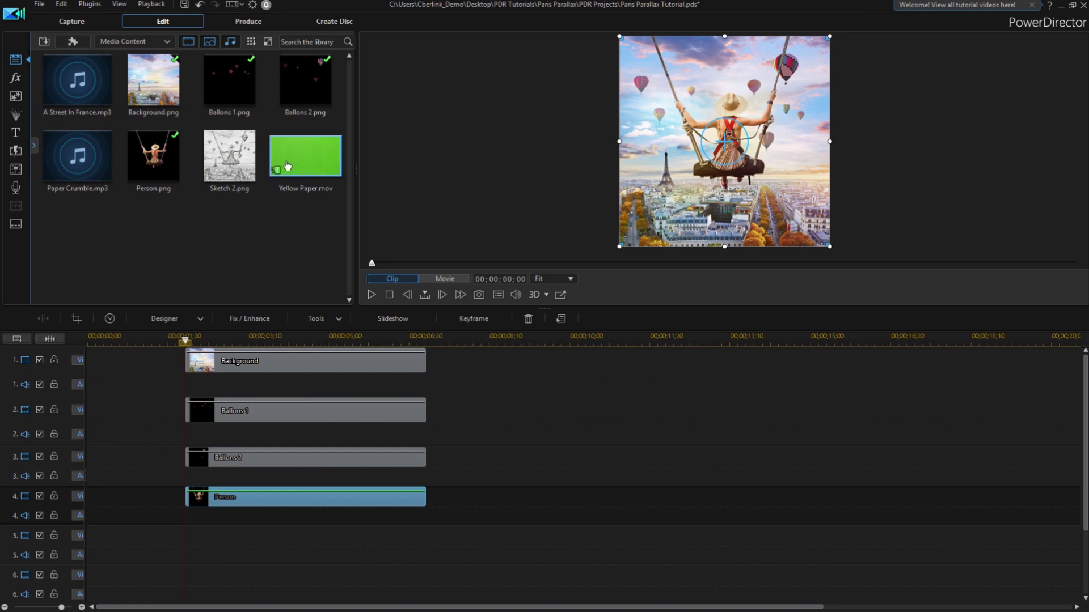
pyautogui.moveTo(288, 166); pyautogui.dragTo(88, 543)
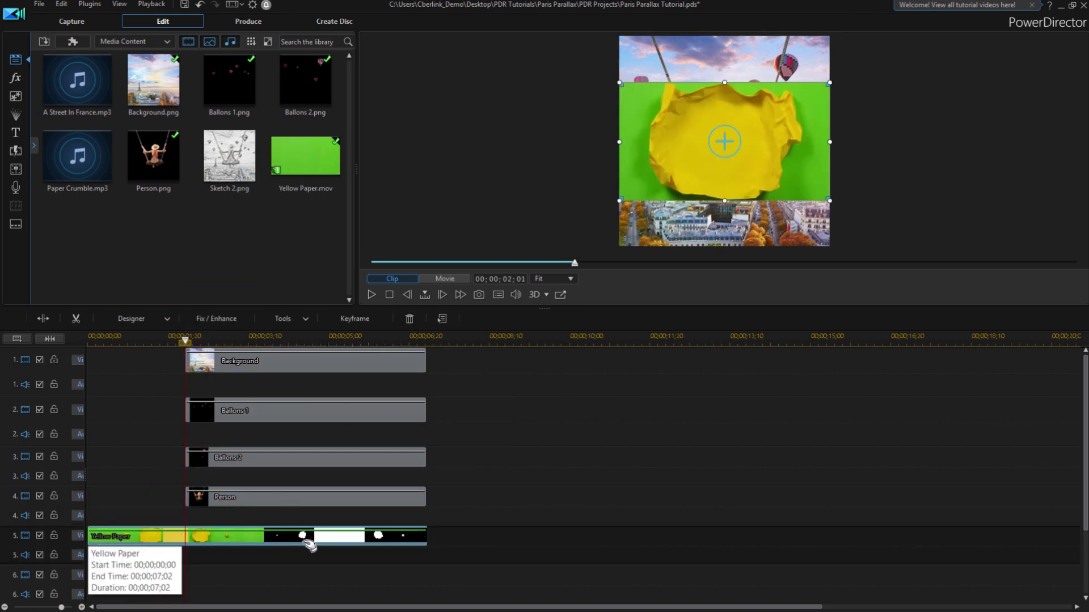
# Trim the Yellow Paper clip to end at 00;00;03;13 and enlarge it to fill the full height of the preview frame.
pyautogui.moveTo(426, 543); pyautogui.dragTo(216, 534)
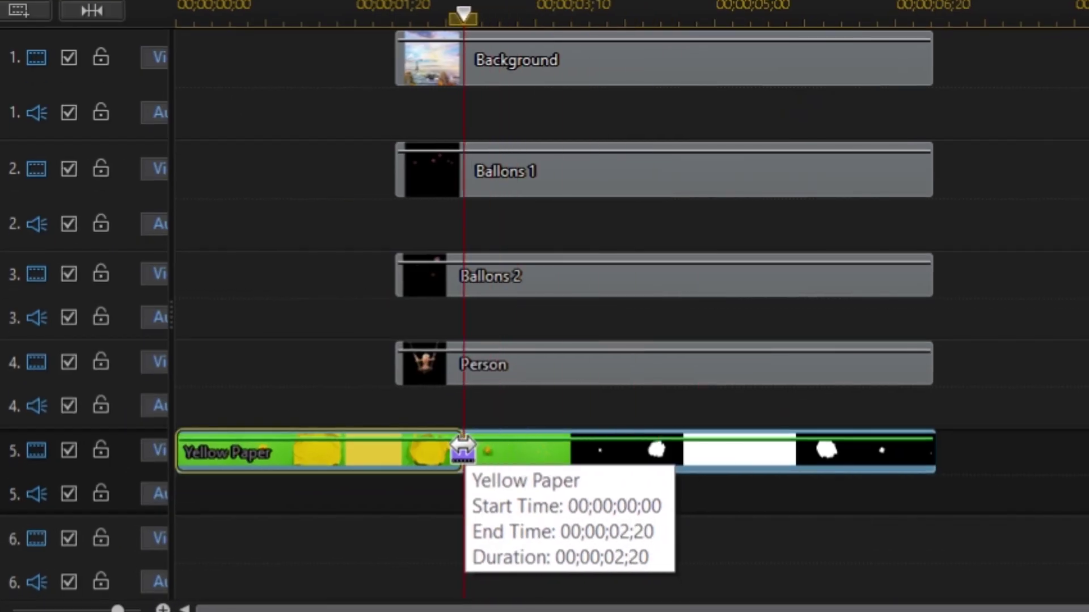
pyautogui.moveTo(464, 450); pyautogui.dragTo(546, 450)
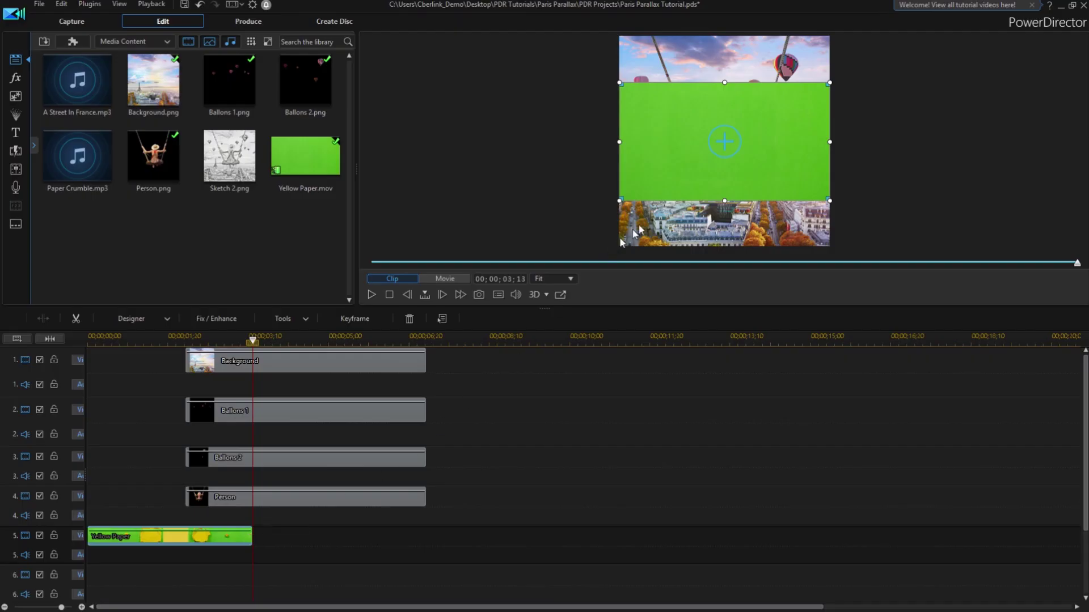
pyautogui.moveTo(831, 81); pyautogui.dragTo(911, 36)
pyautogui.moveTo(620, 202); pyautogui.dragTo(537, 247)
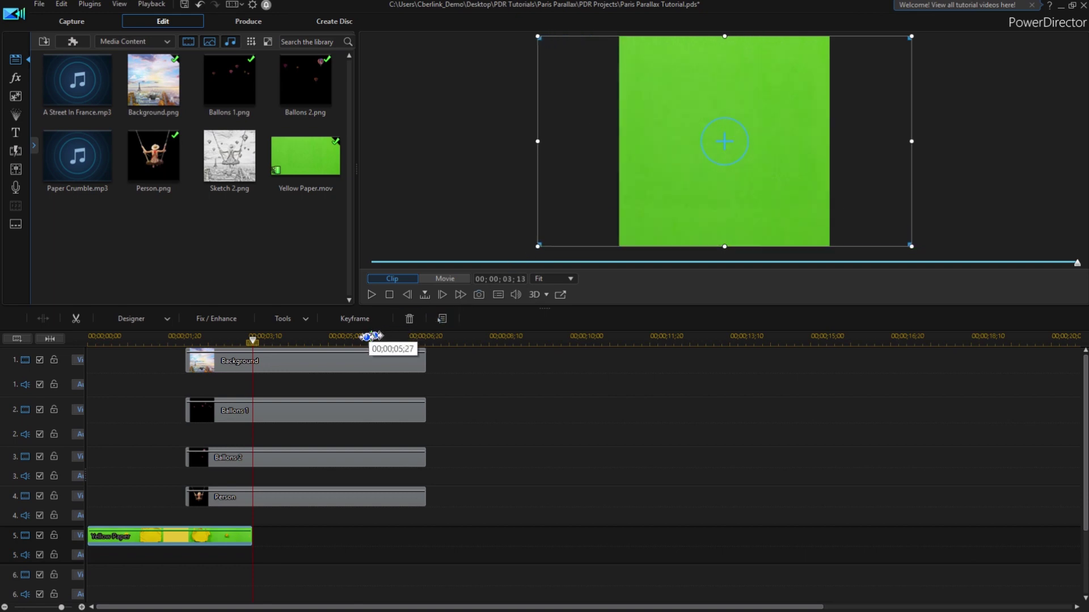
# Split the Background, Ballons 1, Ballons 2 and Person clips together at 00;00;03;13.
pyautogui.click(315, 360)
pyautogui.keyDown('ctrl'); pyautogui.click(301, 411); pyautogui.keyUp('ctrl')
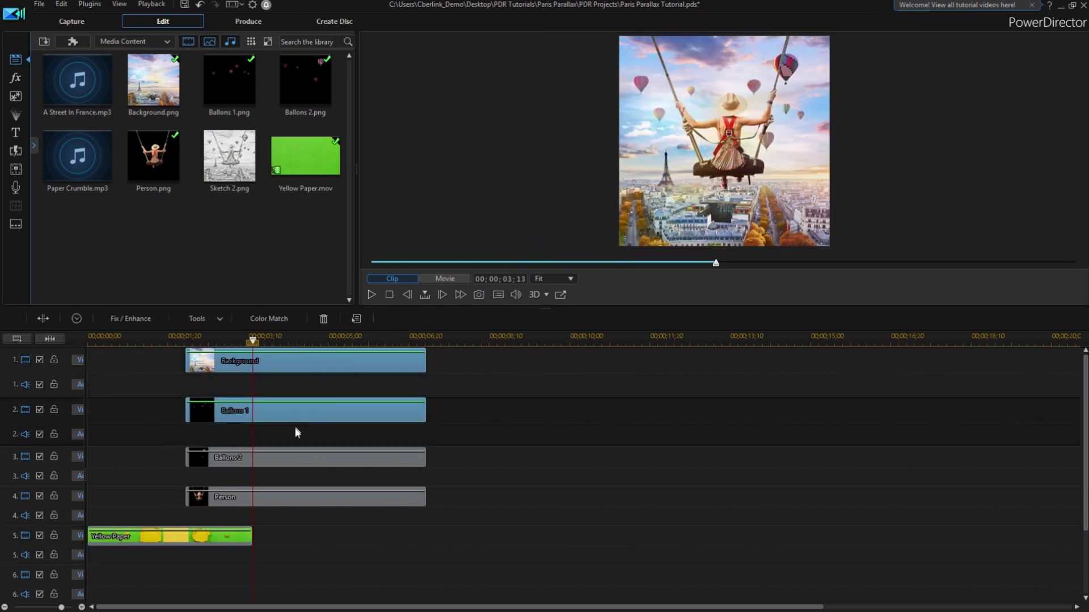
pyautogui.keyDown('ctrl'); pyautogui.click(292, 461); pyautogui.keyUp('ctrl')
pyautogui.keyDown('ctrl'); pyautogui.click(287, 496); pyautogui.keyUp('ctrl')
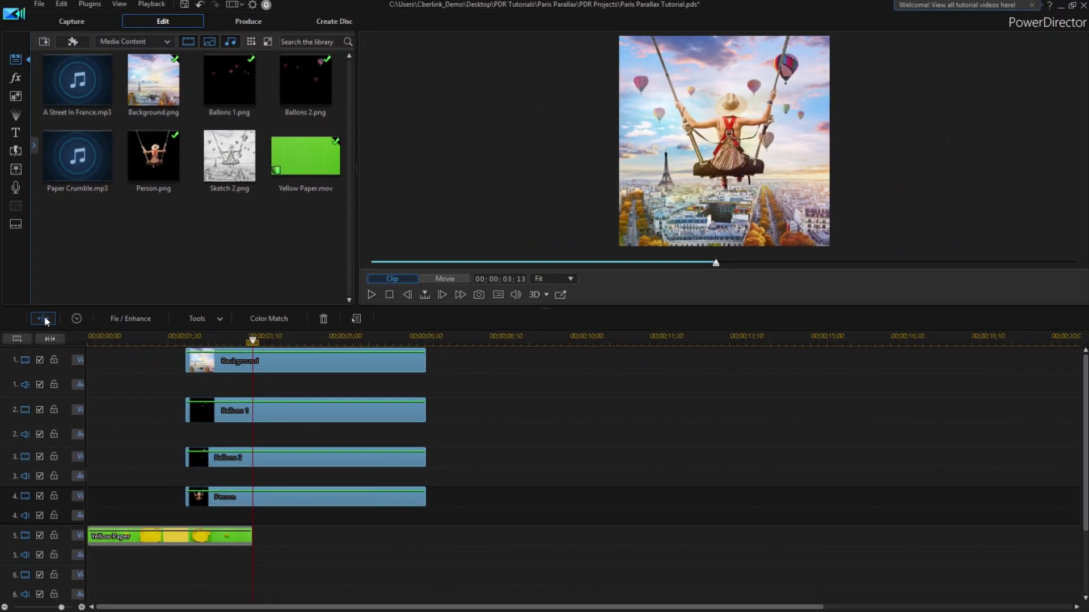
pyautogui.click(72, 326)
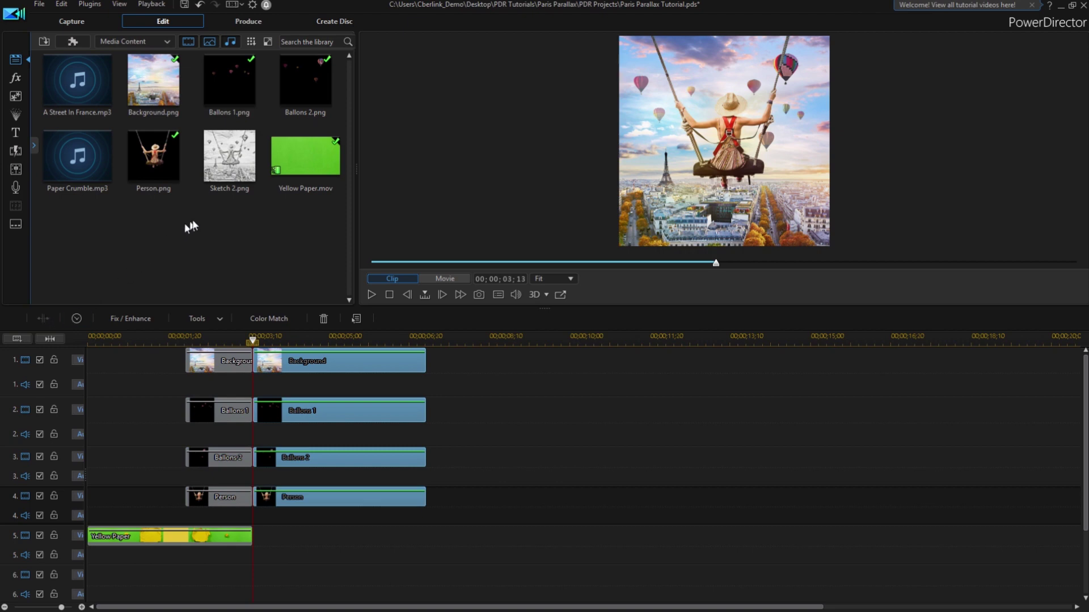
# Add Sketch 2.png to video track 6 at 00;00;00;20 and trim it to end at 00;00;02;11.
pyautogui.moveTo(222, 163); pyautogui.dragTo(215, 384)
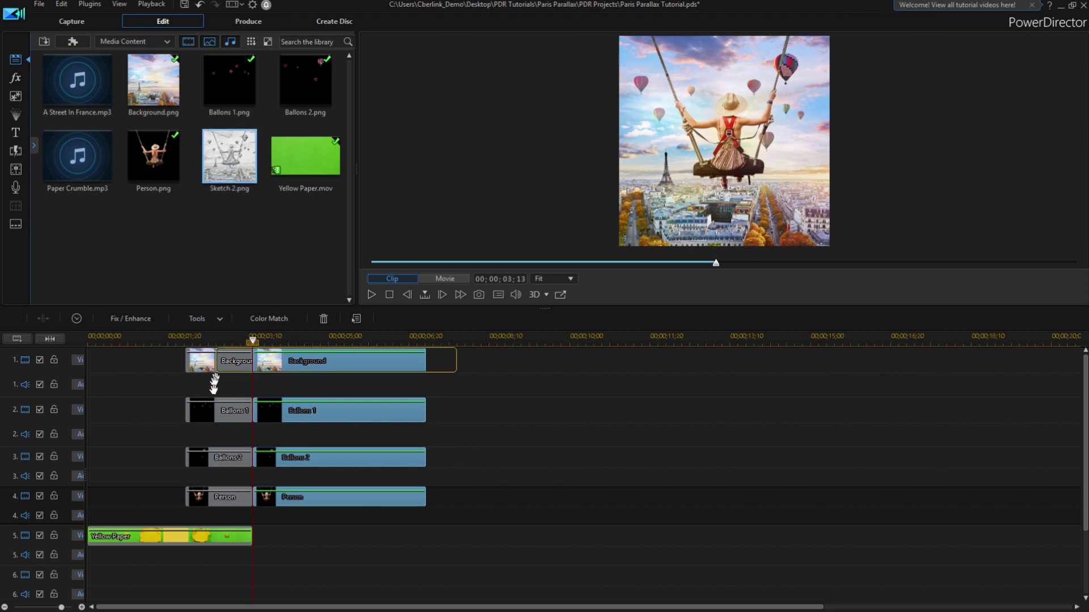
pyautogui.moveTo(158, 571)
pyautogui.mouseDown()
pyautogui.moveTo(108, 567)
pyautogui.moveTo(120, 568)
pyautogui.mouseUp()
pyautogui.moveTo(358, 583); pyautogui.dragTo(201, 575)
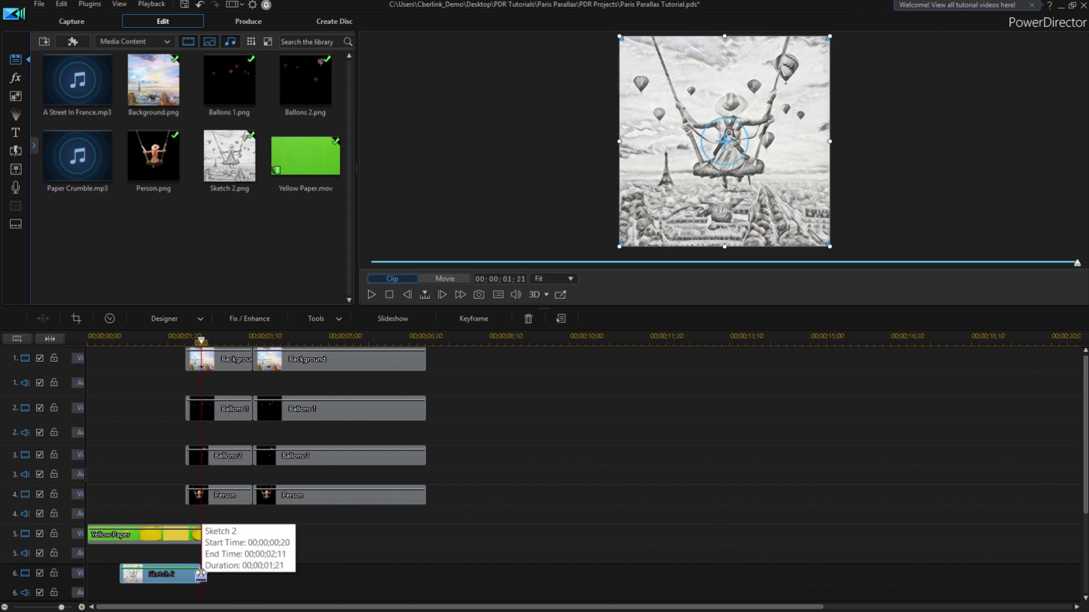
# Enable Chroma Key on the Yellow Paper clip in the PiP Designer and sample the green background as the key color.
pyautogui.click(114, 340)
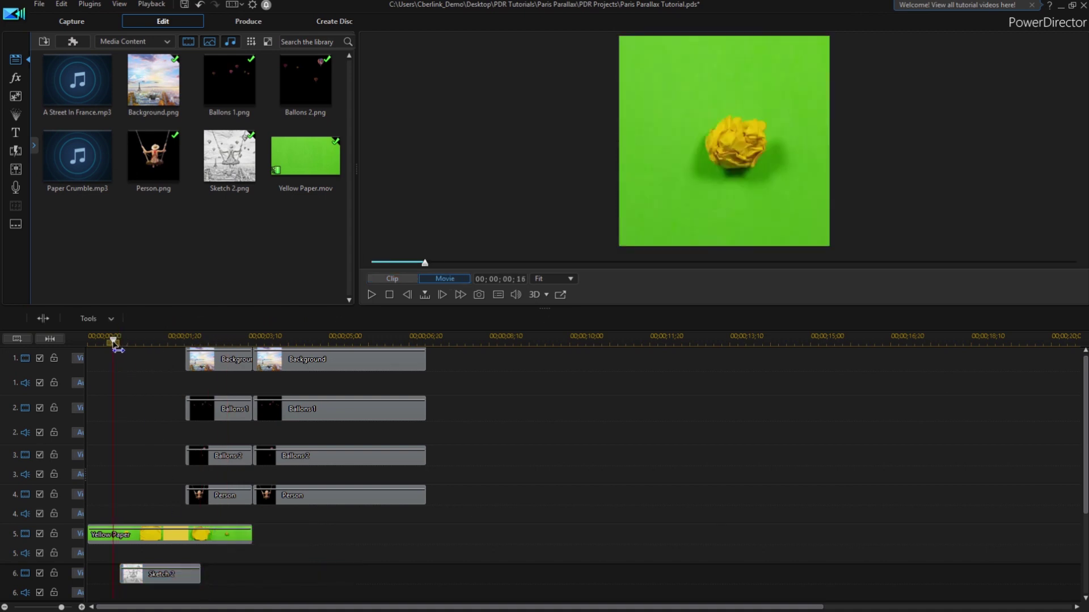
pyautogui.click(116, 535)
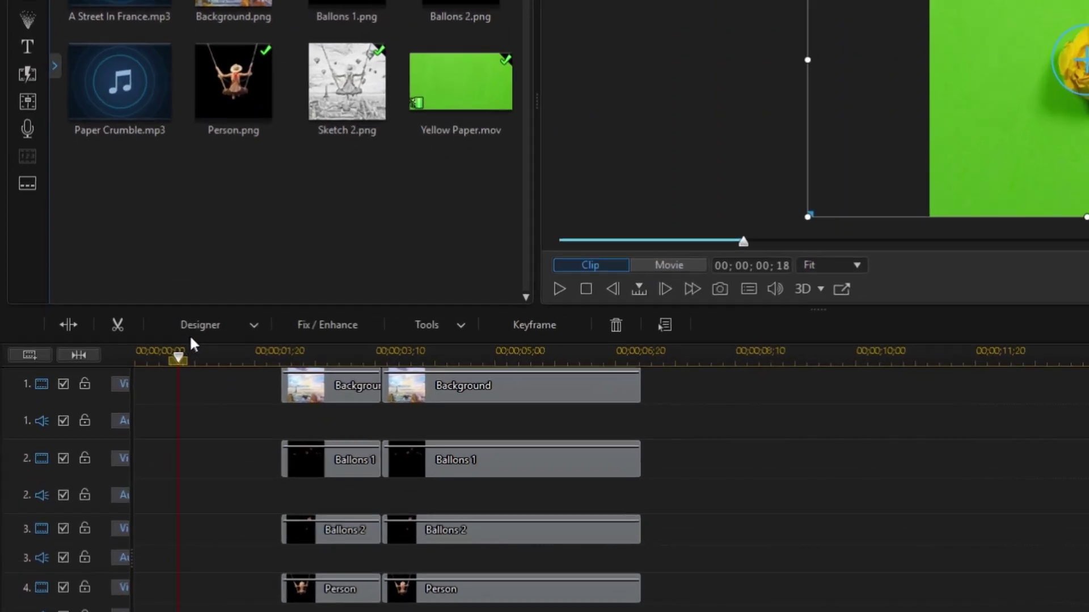
pyautogui.click(137, 321)
pyautogui.click(260, 359)
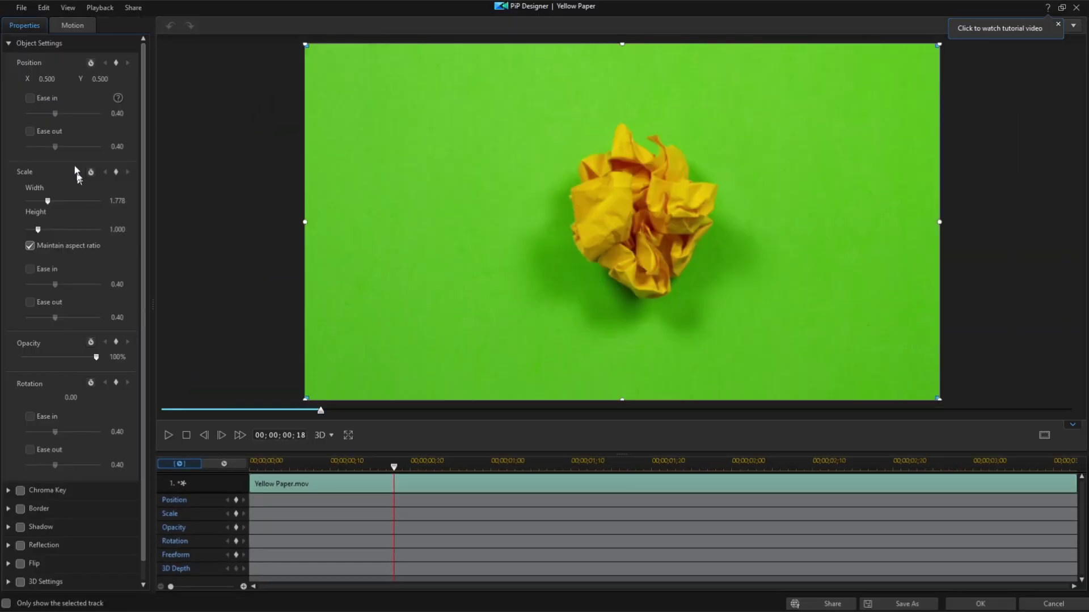
pyautogui.click(8, 43)
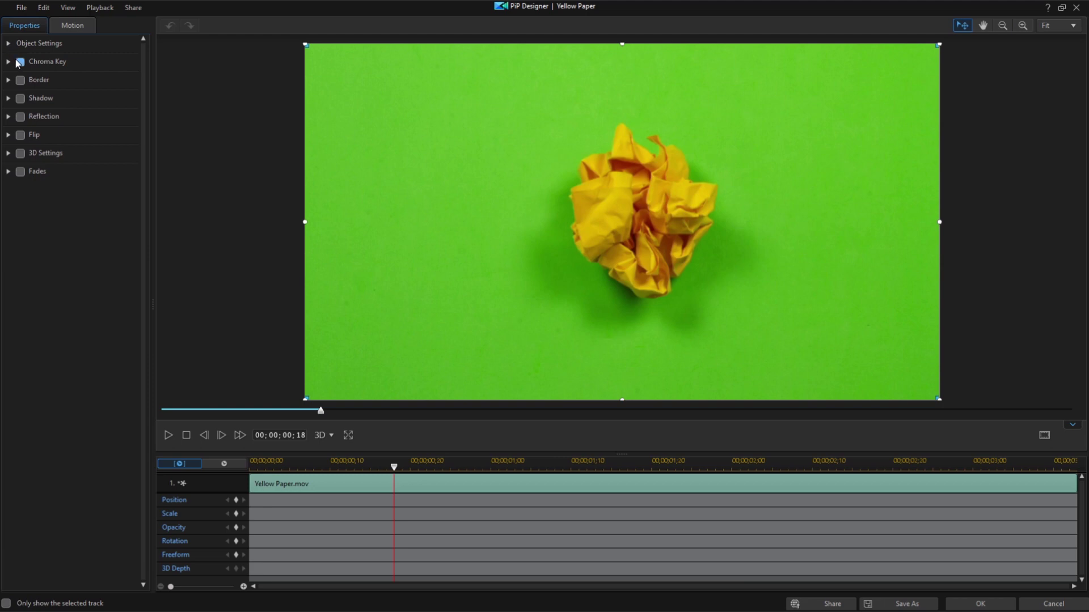
pyautogui.click(9, 62)
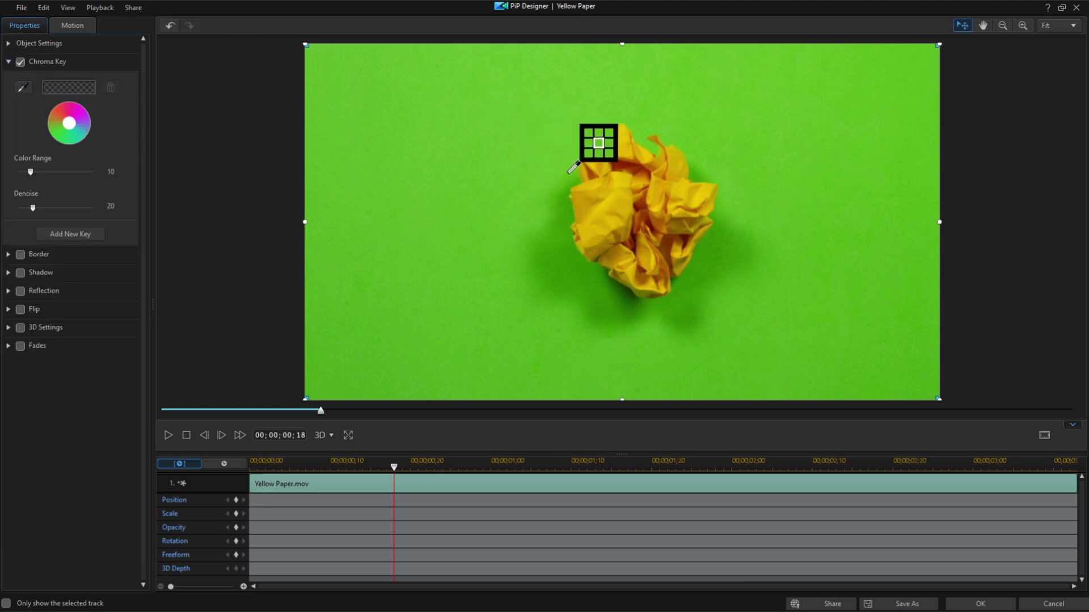
pyautogui.click(604, 145)
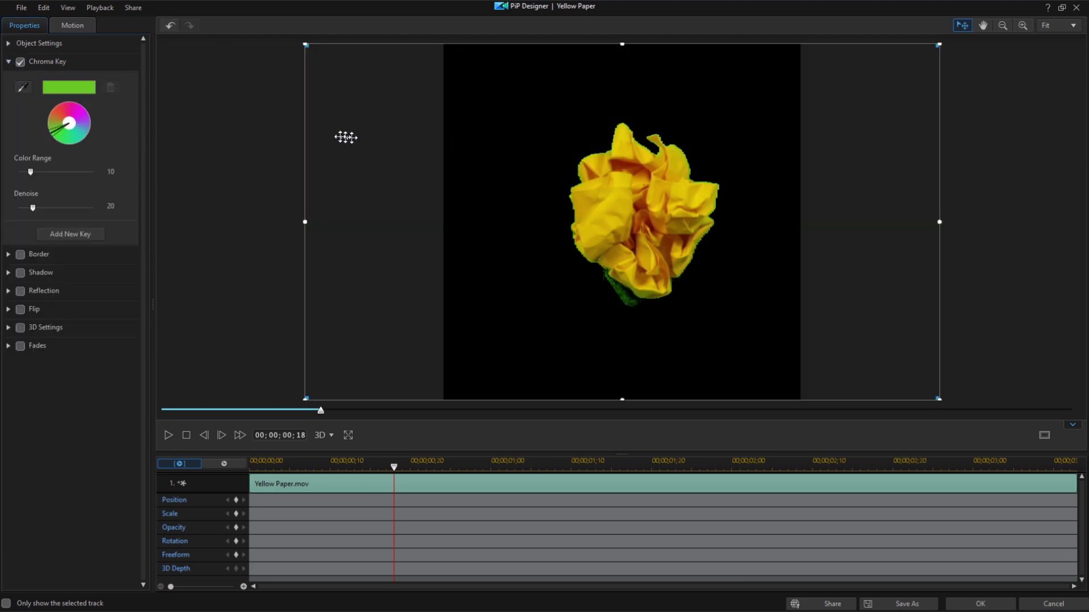
# Set the chroma key's Color Range to 27 and Denoise to 26, and apply the settings.
pyautogui.moveTo(31, 172); pyautogui.dragTo(57, 172)
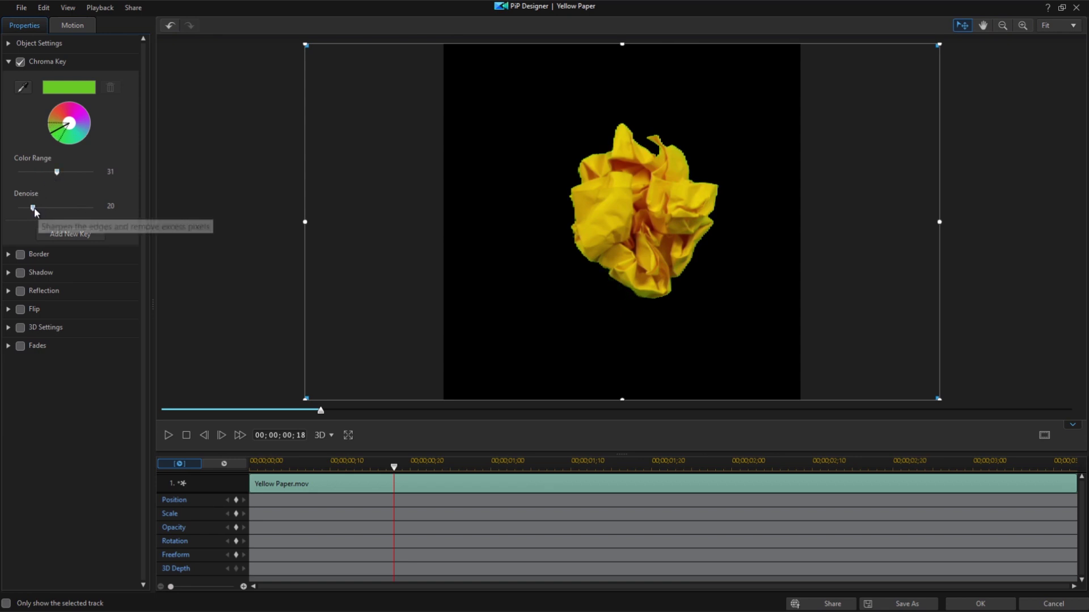
pyautogui.moveTo(34, 208); pyautogui.dragTo(39, 209)
pyautogui.moveTo(57, 171); pyautogui.dragTo(50, 172)
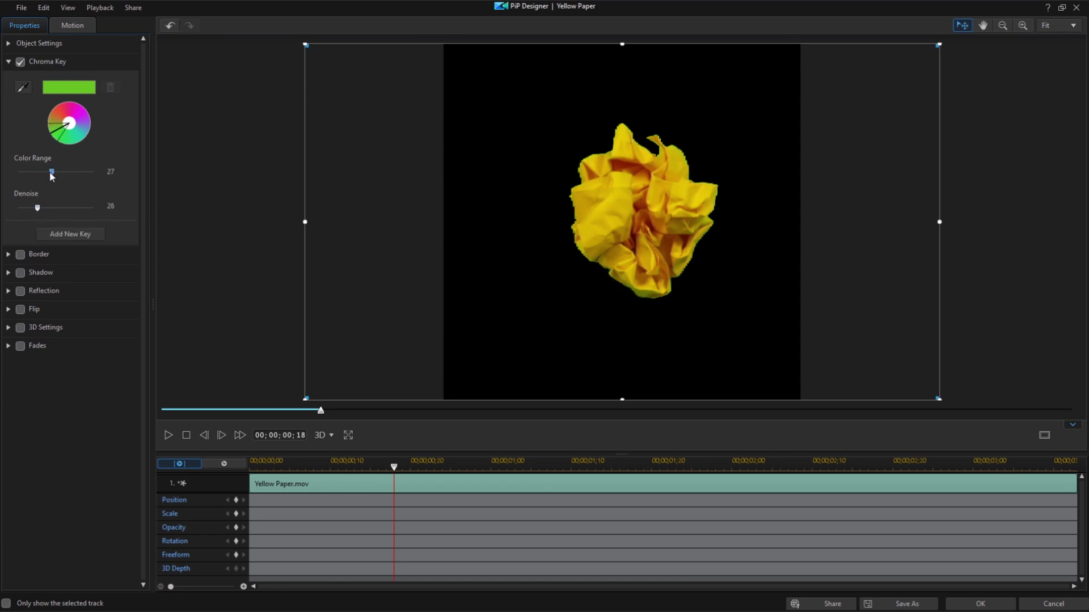
pyautogui.click(962, 609)
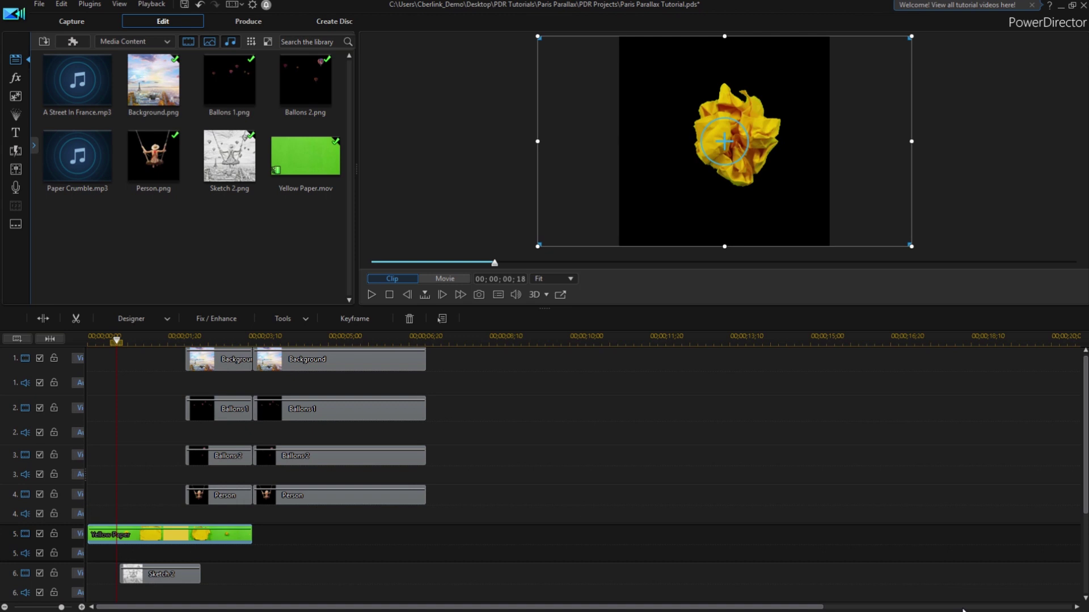
# Set the blending mode of the Sketch 2 clip to Multiply.
pyautogui.click(133, 339)
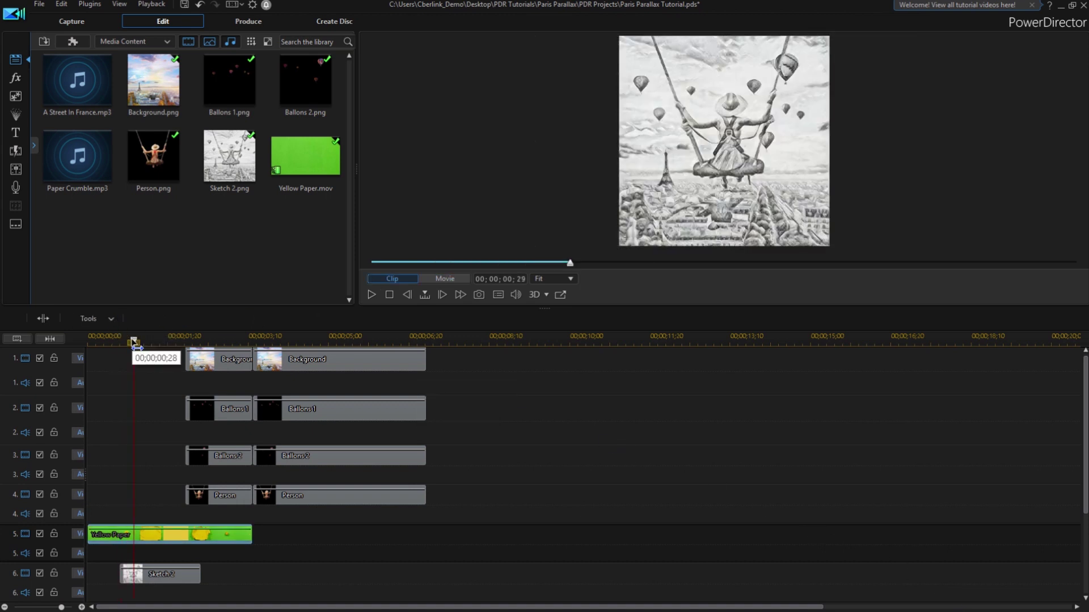
pyautogui.click(152, 577)
pyautogui.click(315, 319)
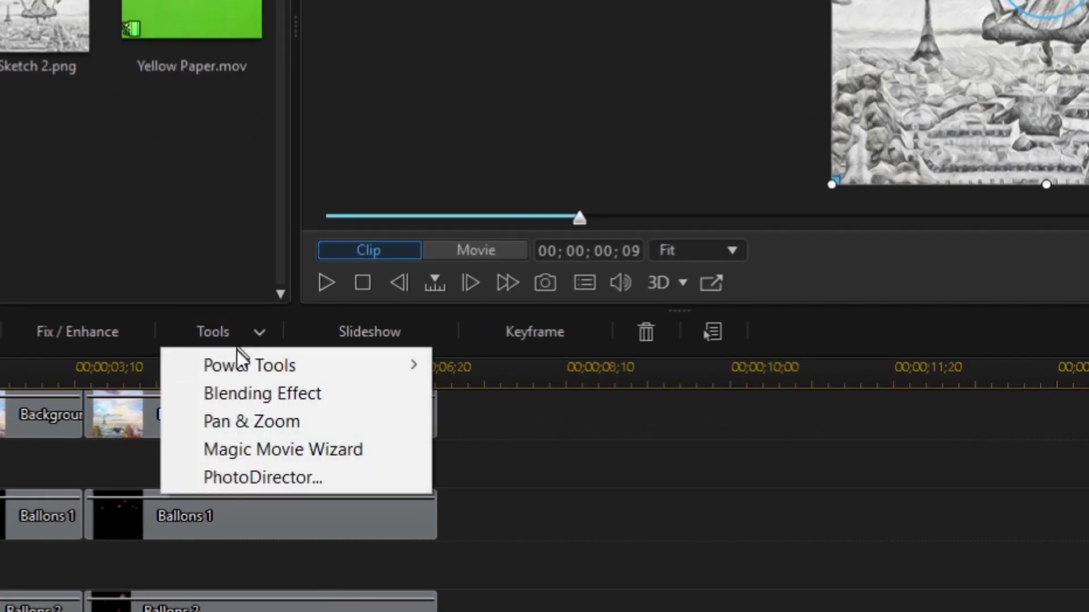
pyautogui.moveTo(351, 335)
pyautogui.click(460, 365)
pyautogui.click(198, 134)
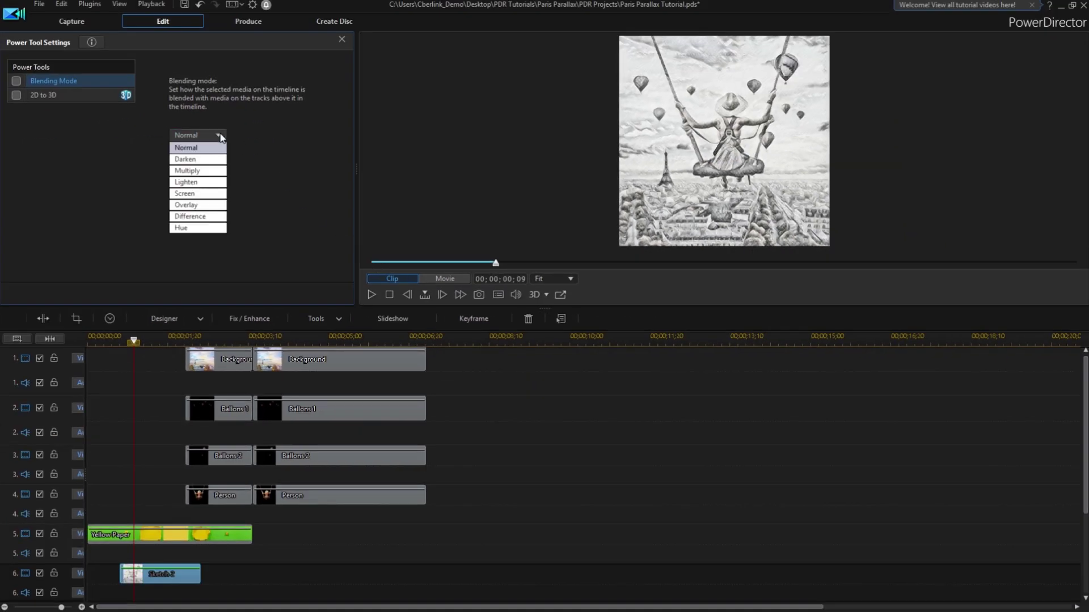
pyautogui.click(211, 172)
# Play the movie from the beginning to review the paper transition from sketch to photo.
pyautogui.click(138, 342)
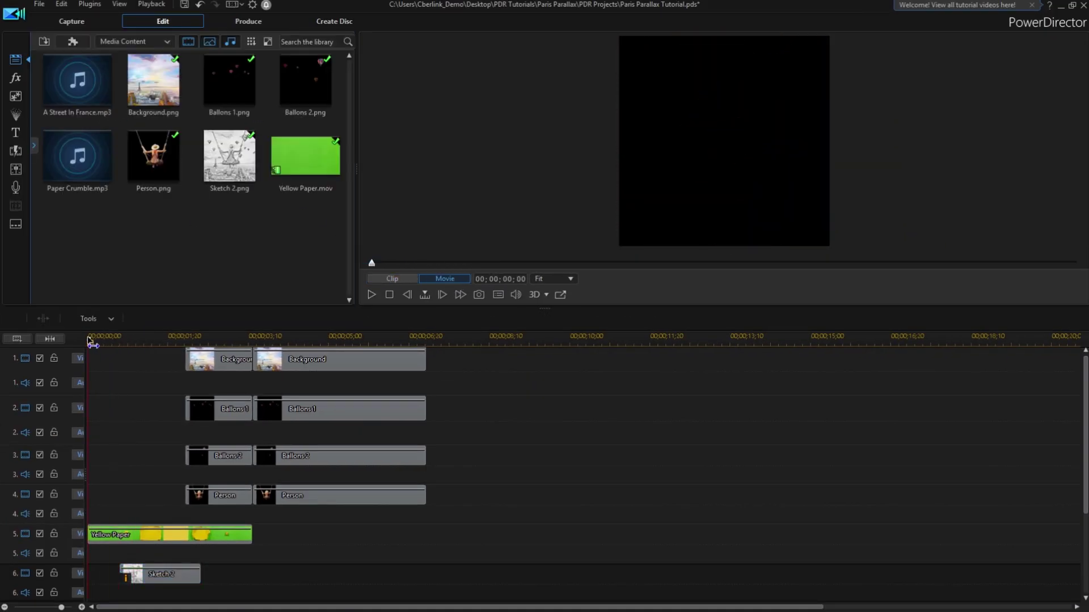
pyautogui.click(370, 294)
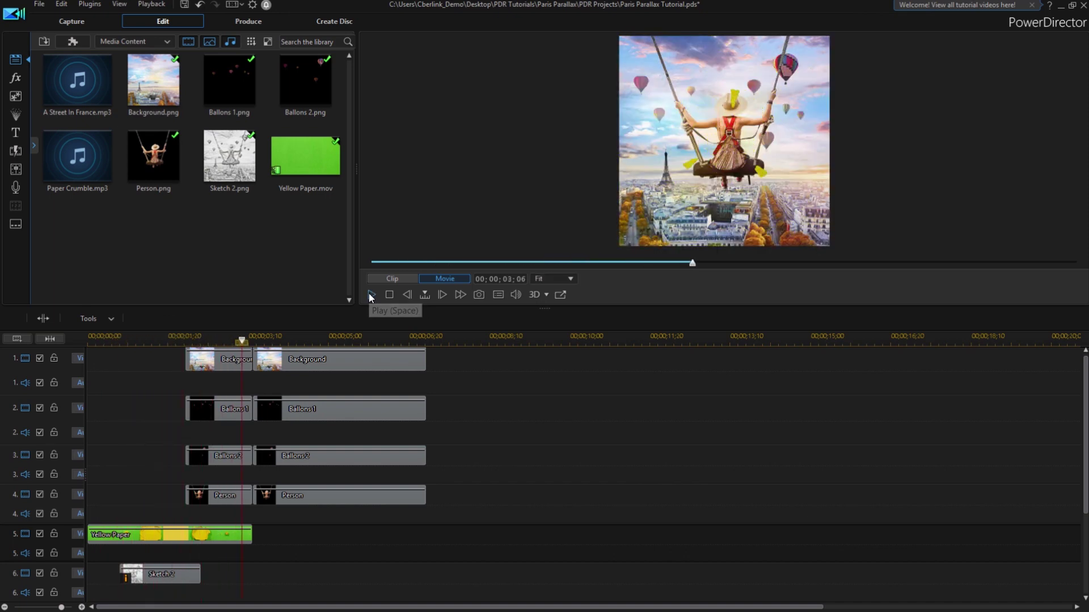
pyautogui.click(369, 295)
# Apply the Light Leak 02 blending effect at 49% opacity to the second Background clip.
pyautogui.click(341, 361)
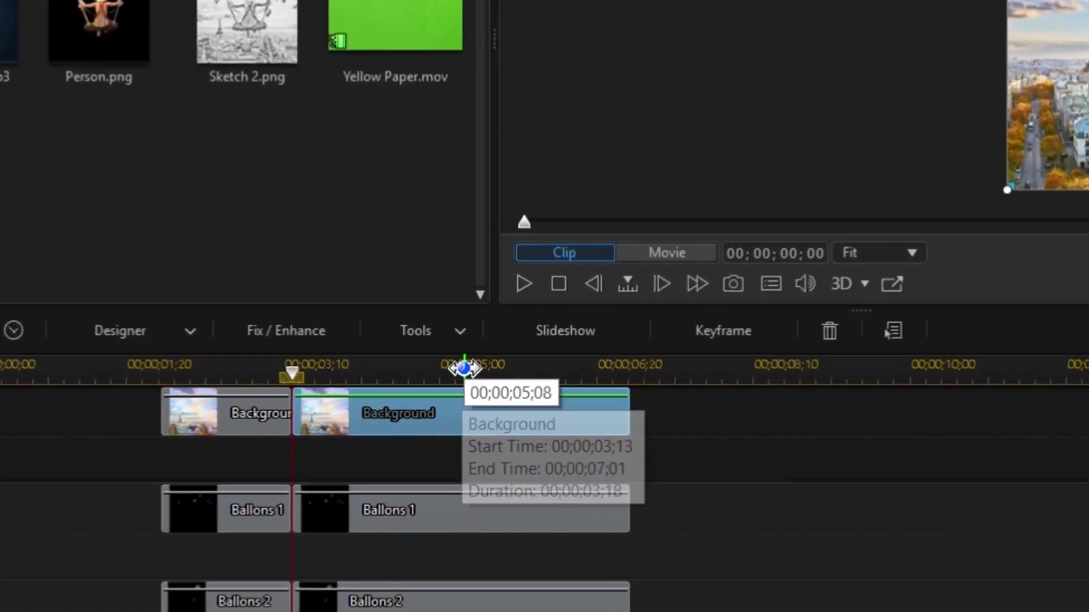
pyautogui.click(460, 331)
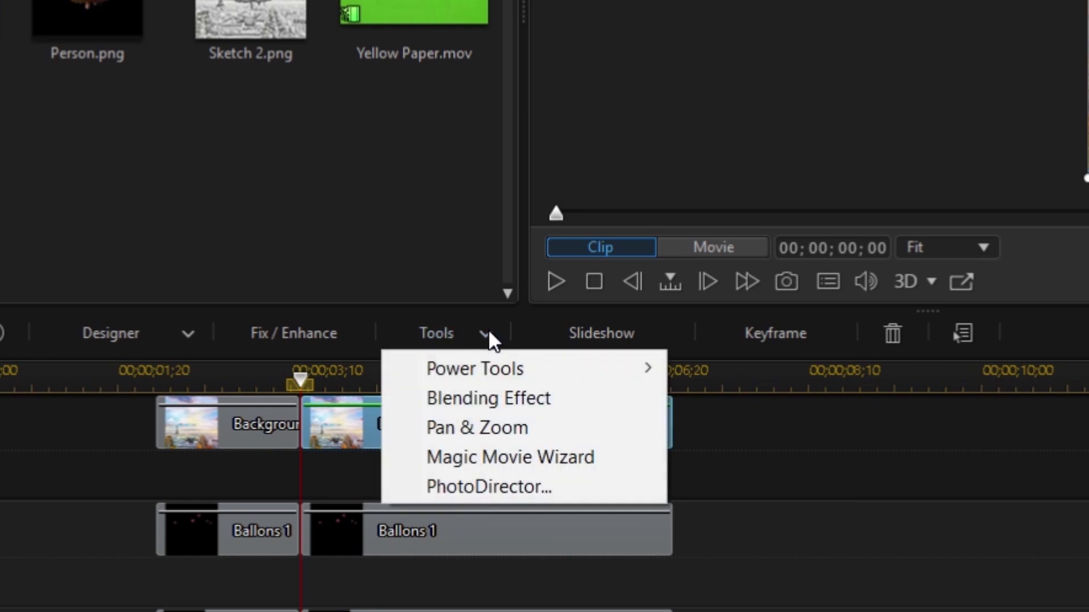
pyautogui.click(485, 396)
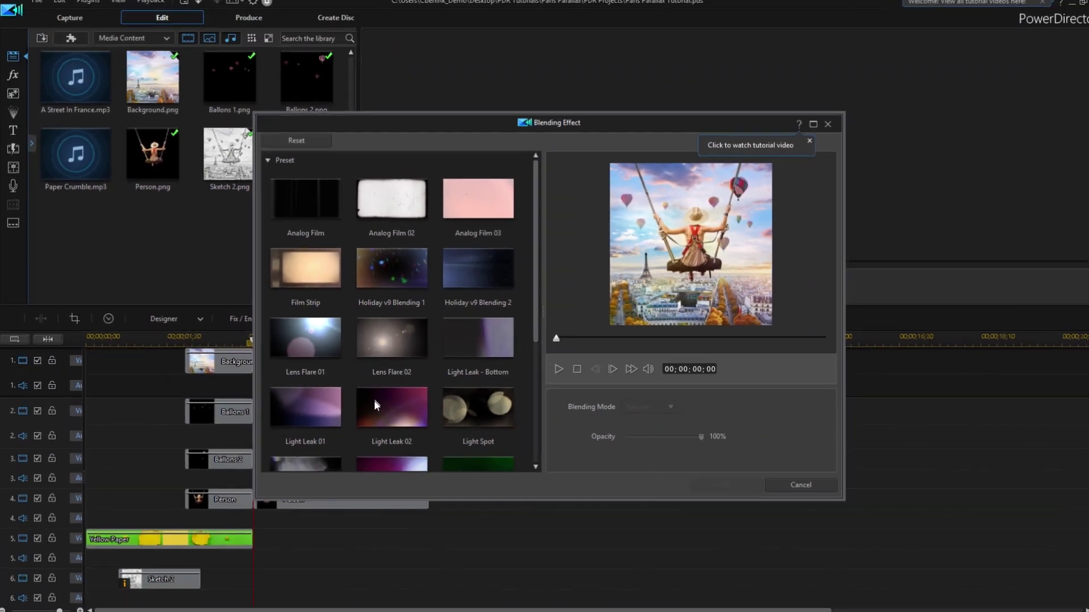
pyautogui.click(376, 406)
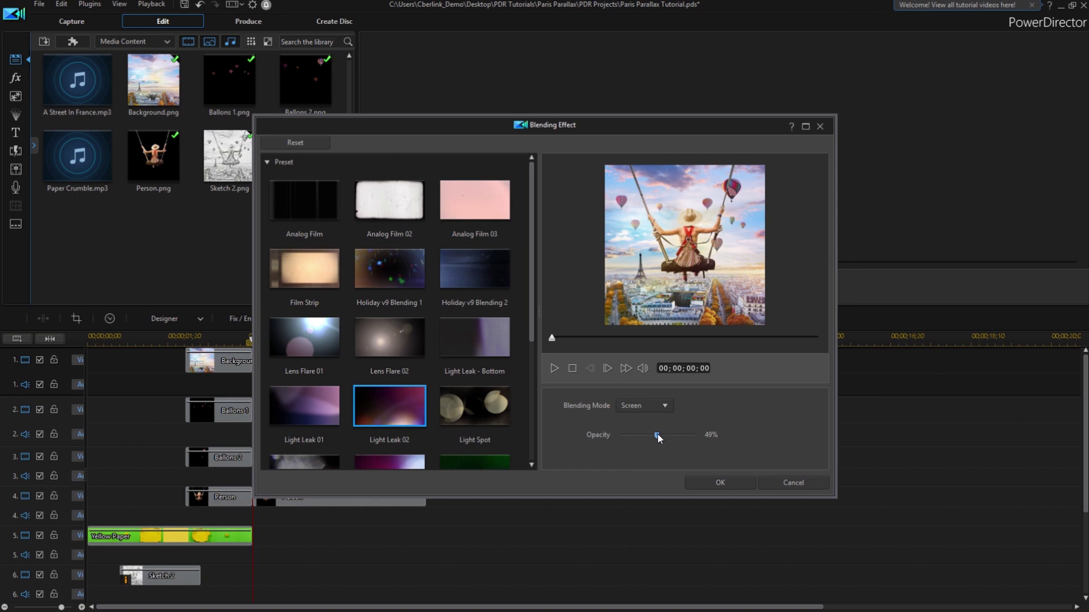
pyautogui.click(721, 483)
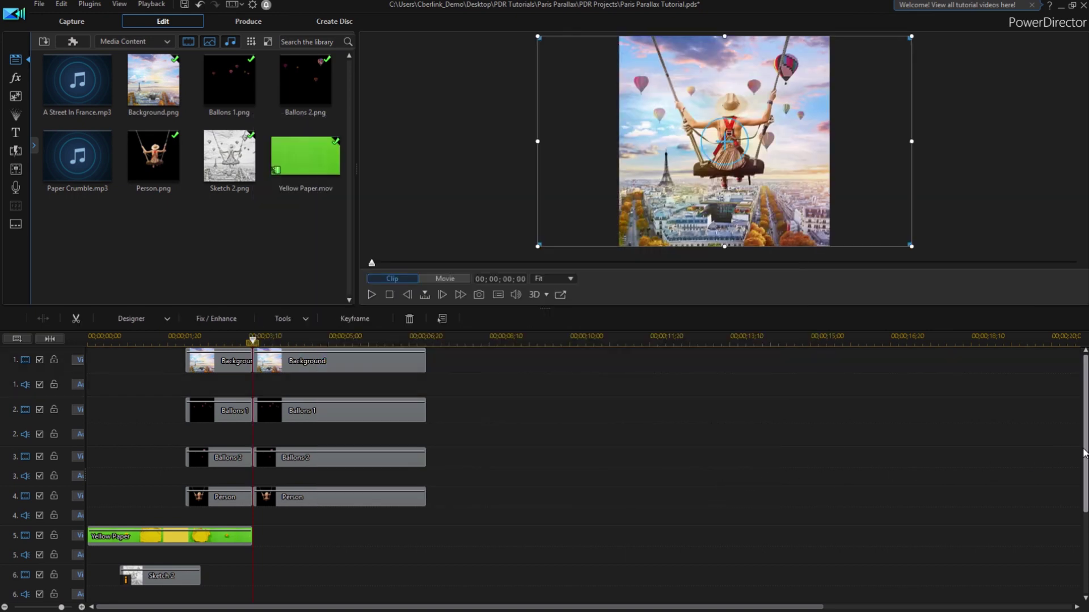
# Move the light leak overlay clip up to video track 6, starting at 00;00;03;13.
pyautogui.moveTo(1083, 454); pyautogui.dragTo(1083, 493)
pyautogui.moveTo(318, 572); pyautogui.dragTo(320, 513)
pyautogui.moveTo(1073, 486); pyautogui.dragTo(1078, 447)
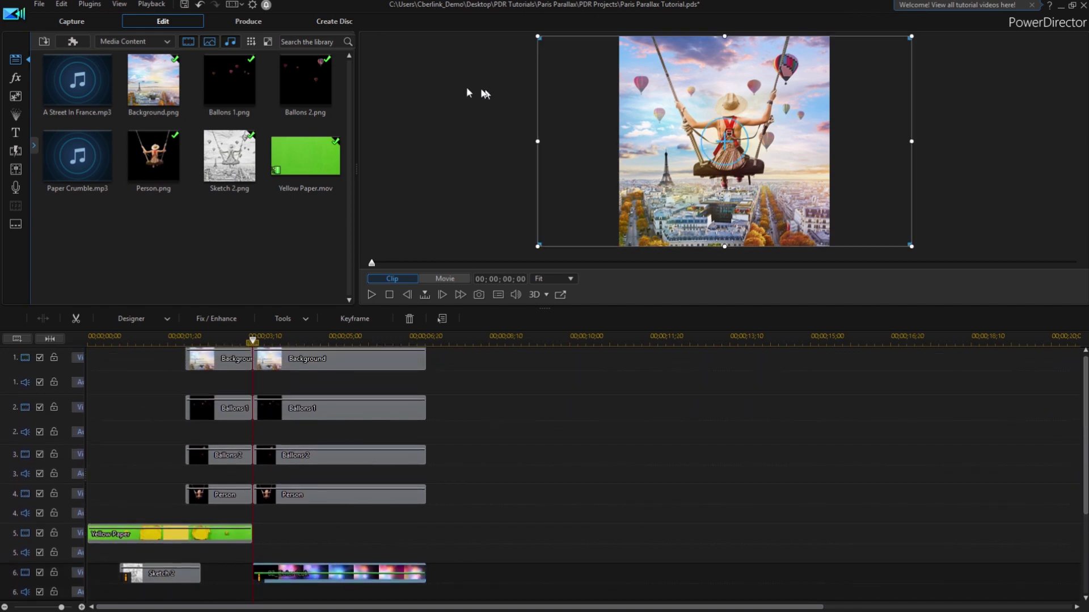
# Add A Street In France.mp3 at the start of audio track 6 and cut off everything after 00;00;07;01.
pyautogui.moveTo(78, 79); pyautogui.dragTo(98, 574)
pyautogui.click(423, 343)
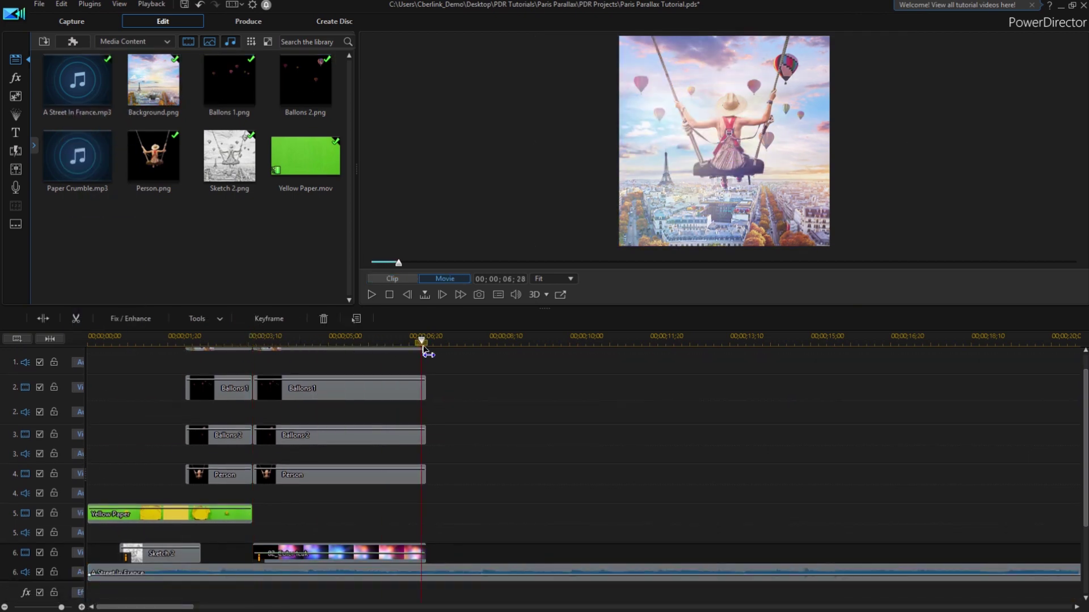
pyautogui.moveTo(423, 347); pyautogui.dragTo(427, 347)
pyautogui.click(42, 319)
pyautogui.click(323, 319)
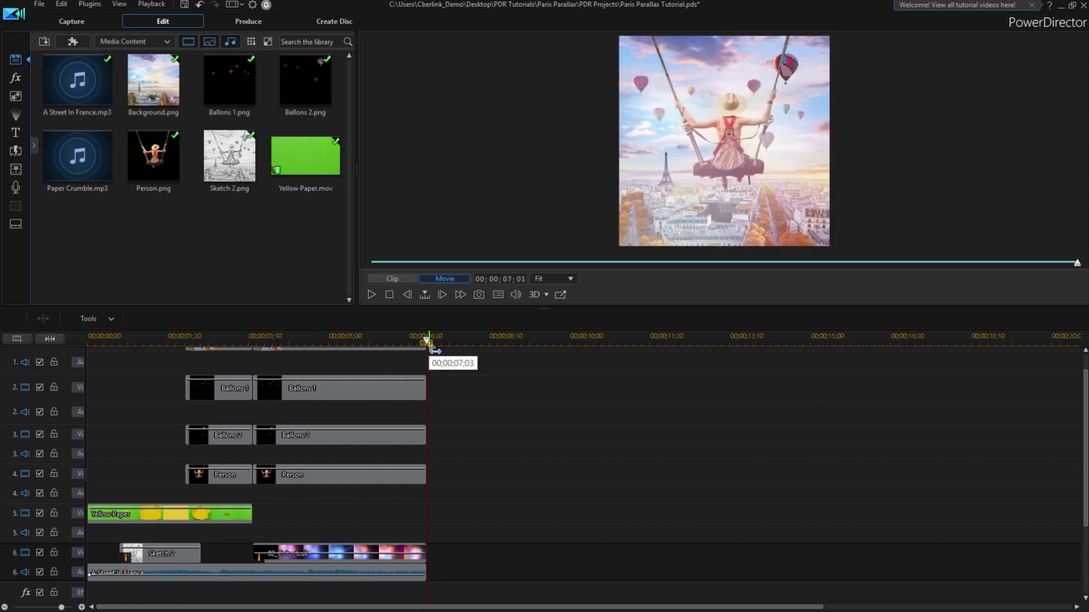
# Add Paper Crumble.mp3 to audio track 5 at the start of the timeline.
pyautogui.moveTo(77, 156); pyautogui.dragTo(90, 530)
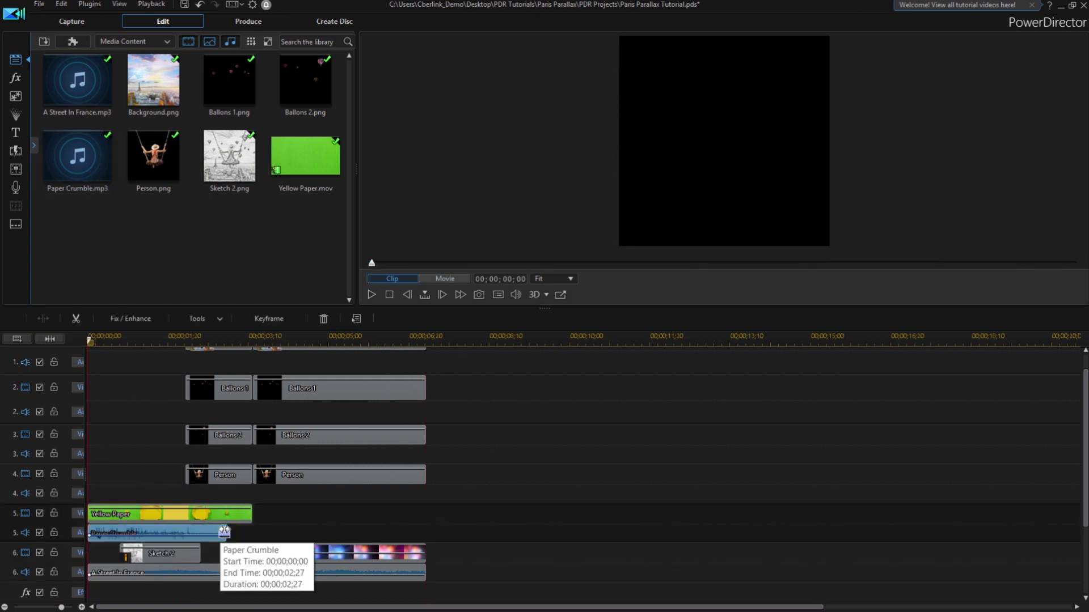
# Shorten the Paper Crumble clip to about one second and add a second copy on audio track 5, trimmed to end with the Yellow Paper clip.
pyautogui.moveTo(224, 531); pyautogui.dragTo(140, 532)
pyautogui.moveTo(78, 156); pyautogui.dragTo(190, 534)
pyautogui.moveTo(329, 533); pyautogui.dragTo(254, 537)
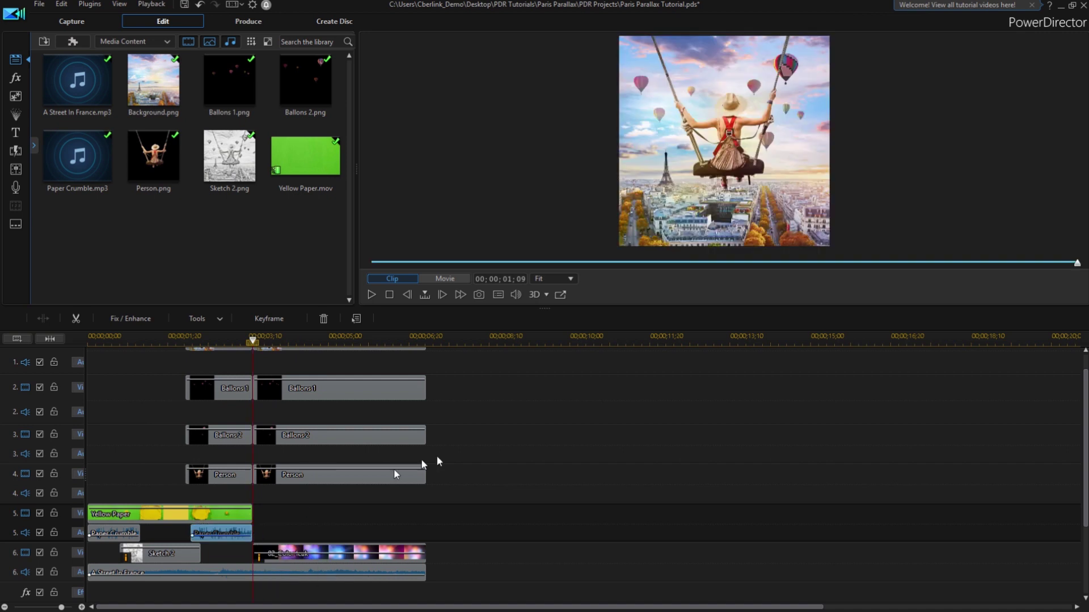
# Animate the second Background clip in PiP Designer with scale keyframes from 1.000 at the start to 1.319 at 00;00;03;18.
pyautogui.scroll(1, 1085, 448)
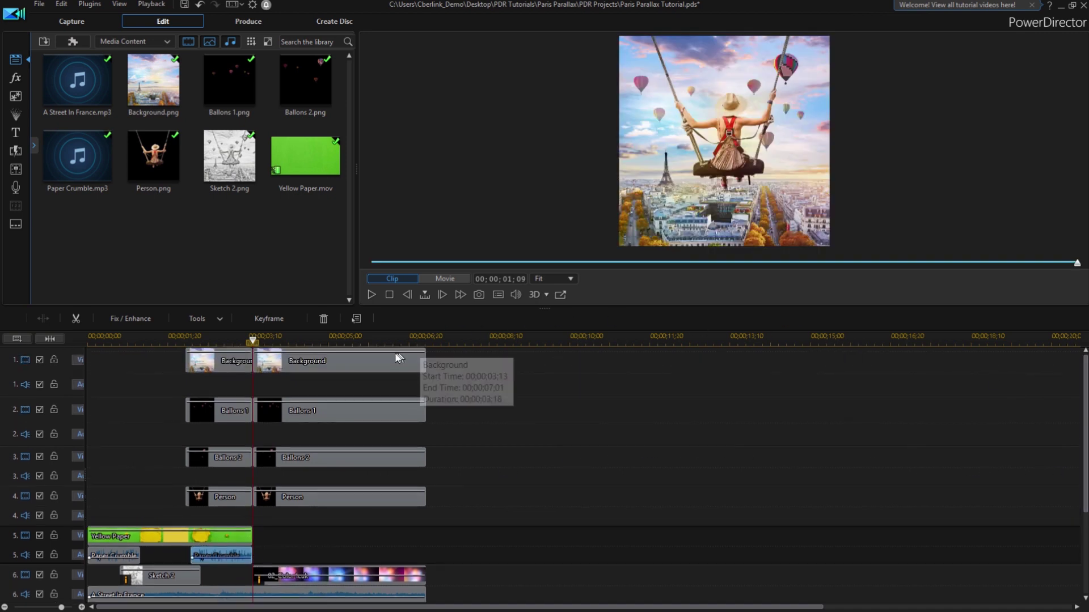
pyautogui.click(330, 361)
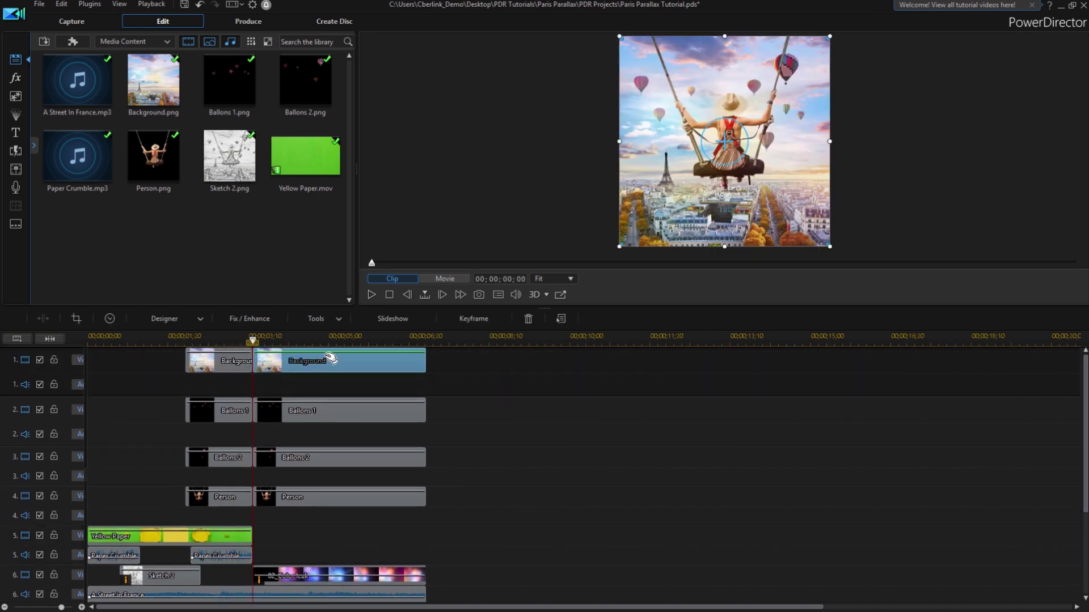
pyautogui.click(192, 319)
pyautogui.click(181, 335)
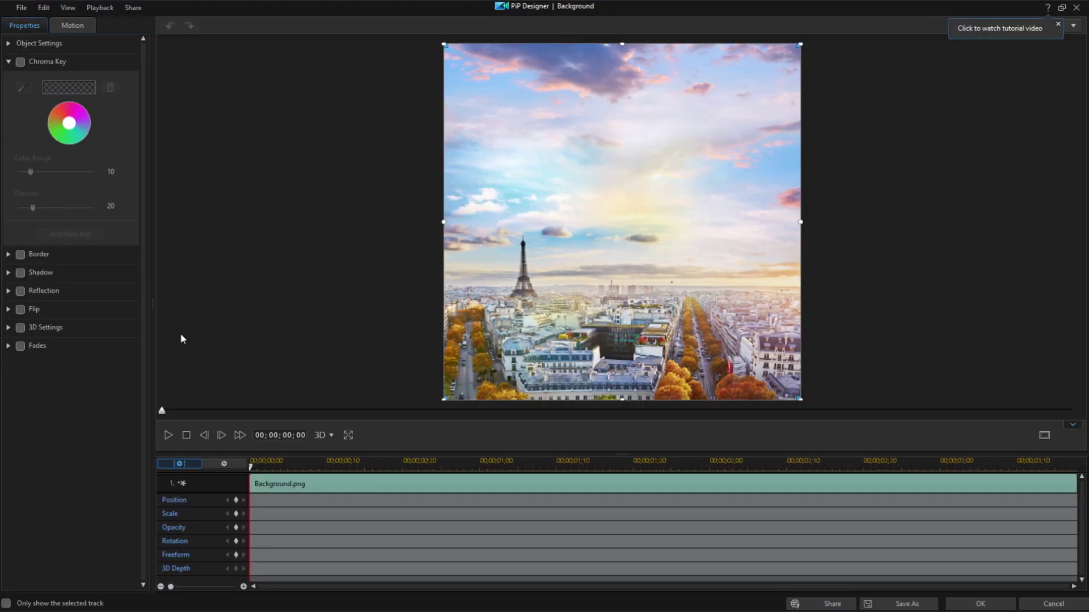
pyautogui.click(9, 61)
pyautogui.click(8, 45)
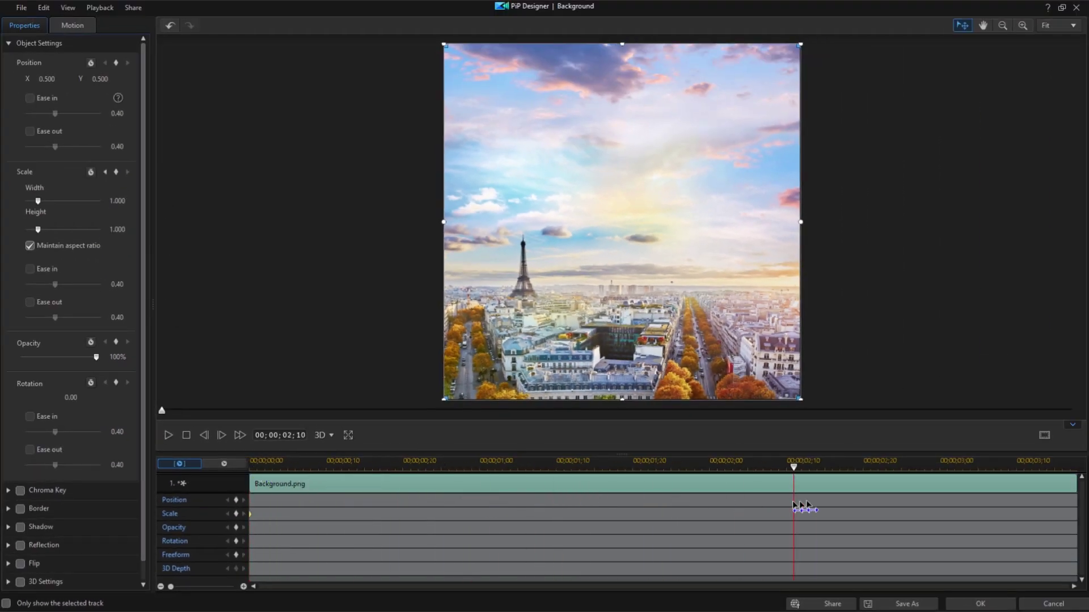
pyautogui.moveTo(1040, 499); pyautogui.dragTo(1080, 502)
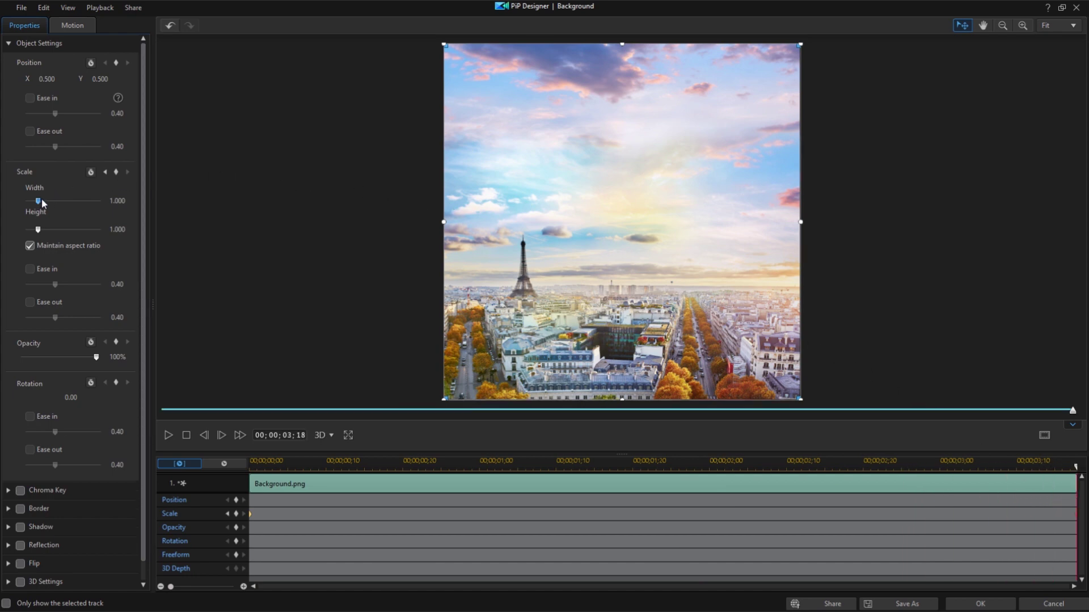
pyautogui.moveTo(42, 199); pyautogui.dragTo(42, 200)
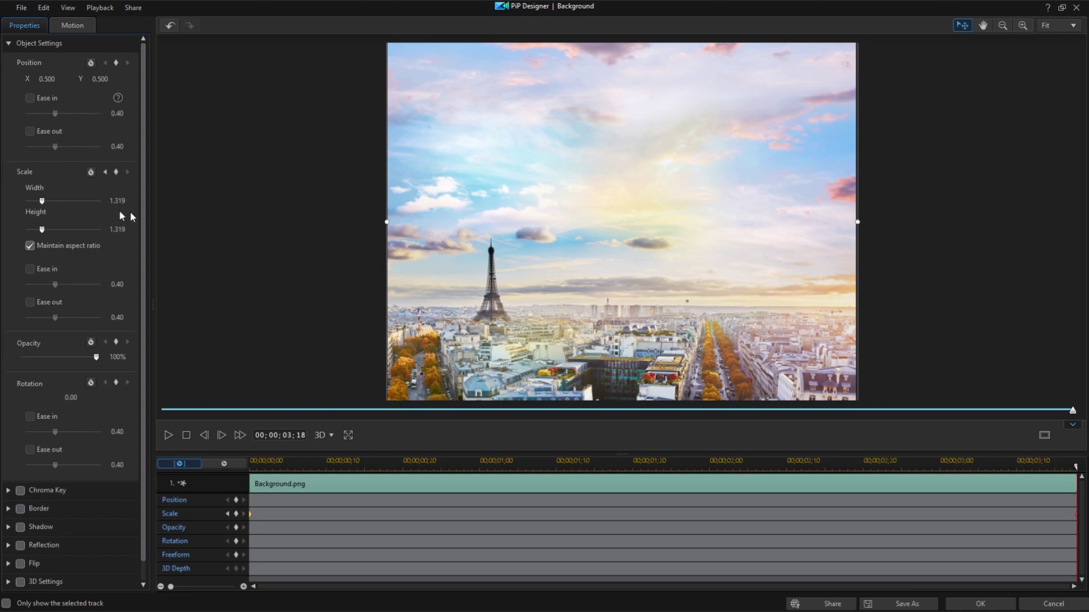
pyautogui.click(967, 606)
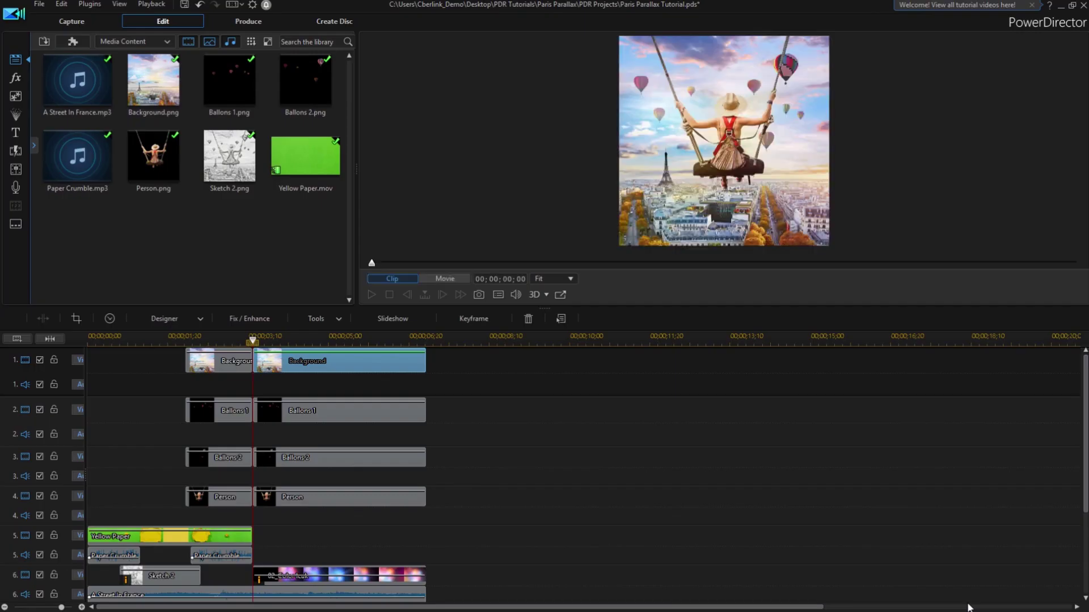
# Keyframe the second Ballons 1 clip's position in PiP Designer from the start to X 0.478, Y 0.500 at 00;00;03;18.
pyautogui.click(366, 410)
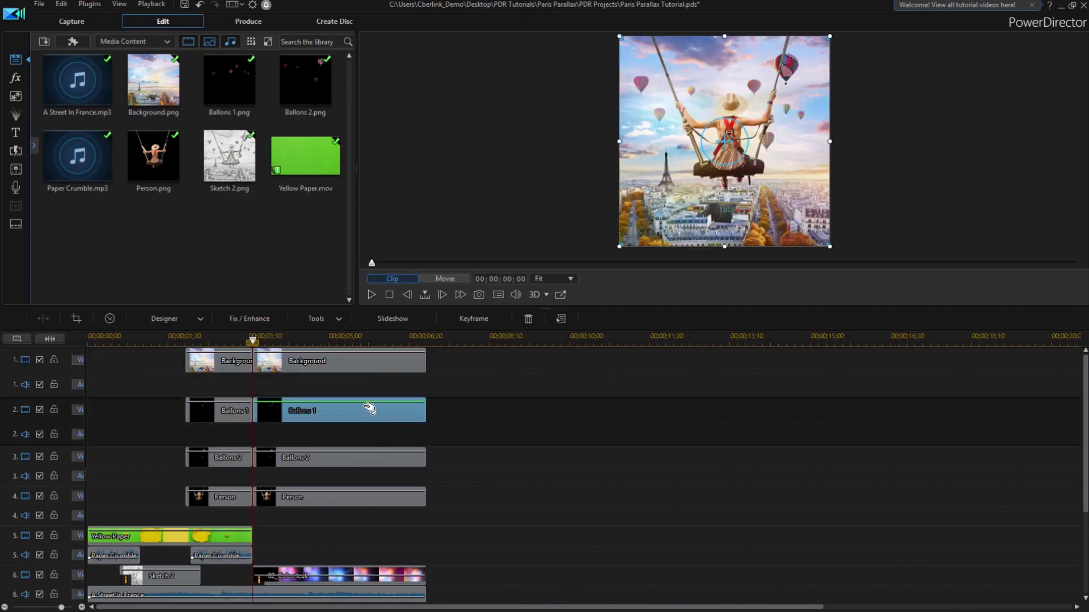
pyautogui.click(193, 320)
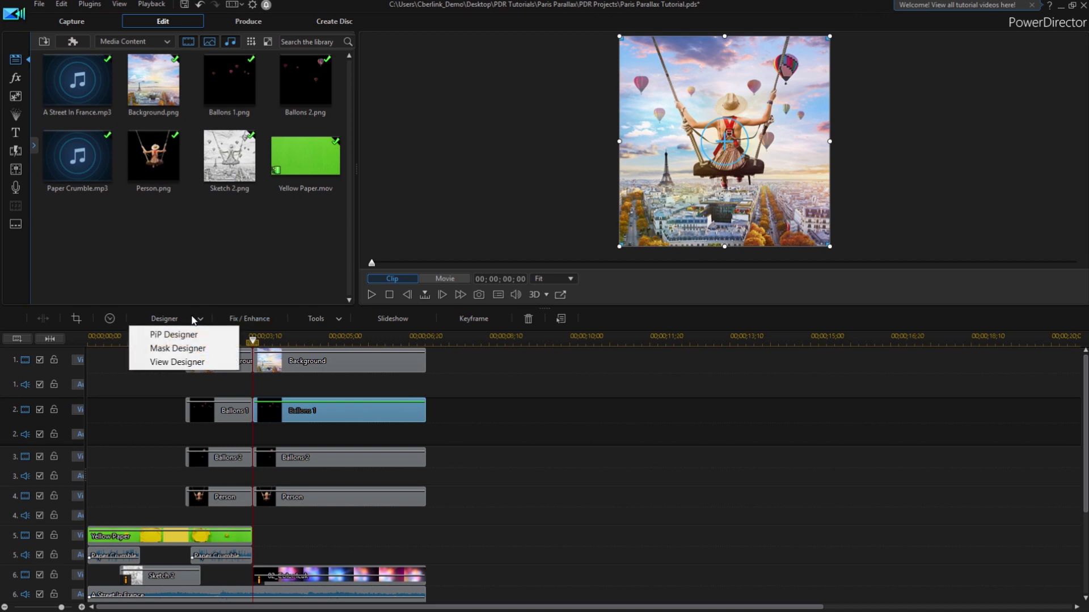
pyautogui.click(187, 334)
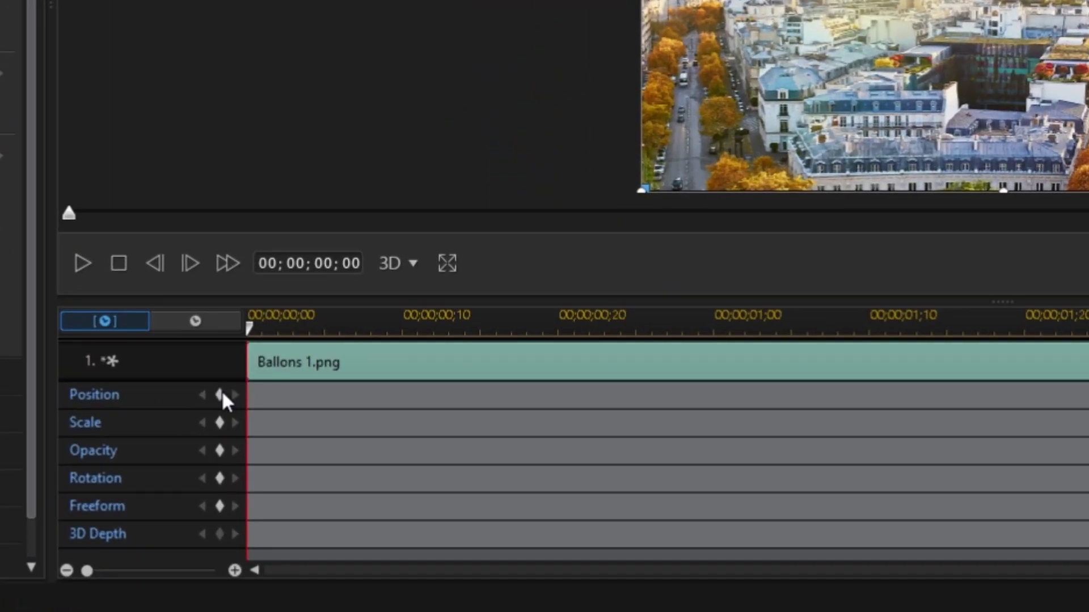
pyautogui.click(220, 395)
pyautogui.moveTo(248, 328); pyautogui.dragTo(964, 363)
pyautogui.moveTo(803, 422); pyautogui.dragTo(1076, 482)
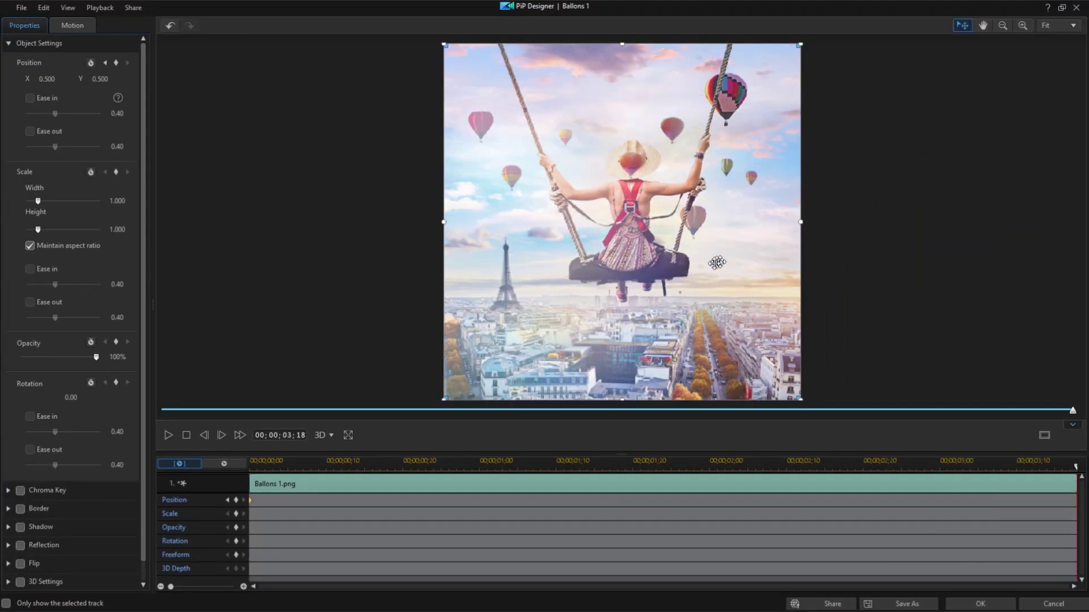
pyautogui.moveTo(684, 272); pyautogui.dragTo(676, 270)
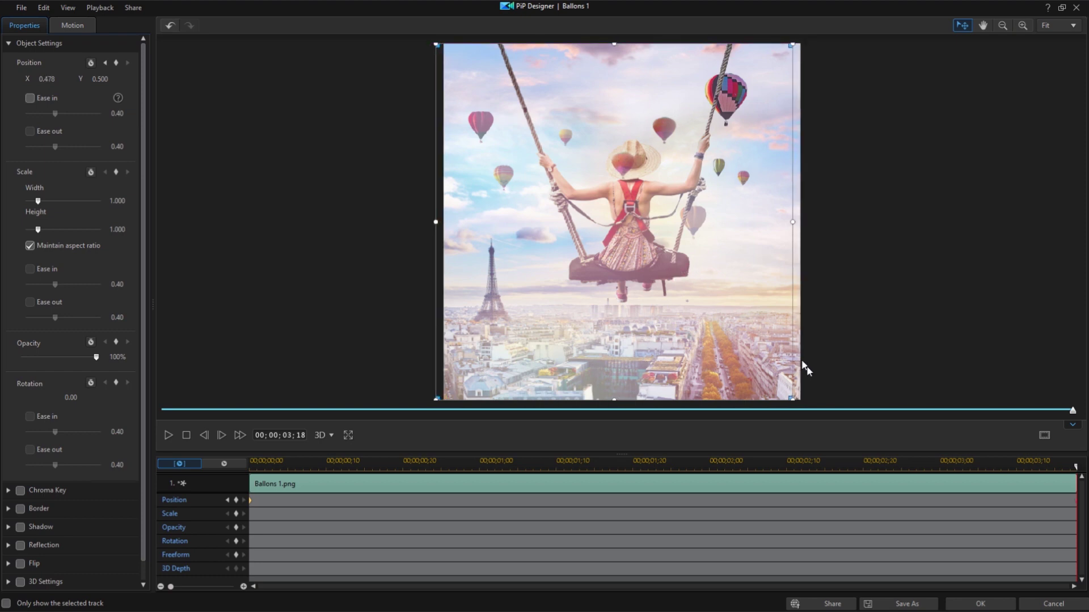
pyautogui.click(971, 602)
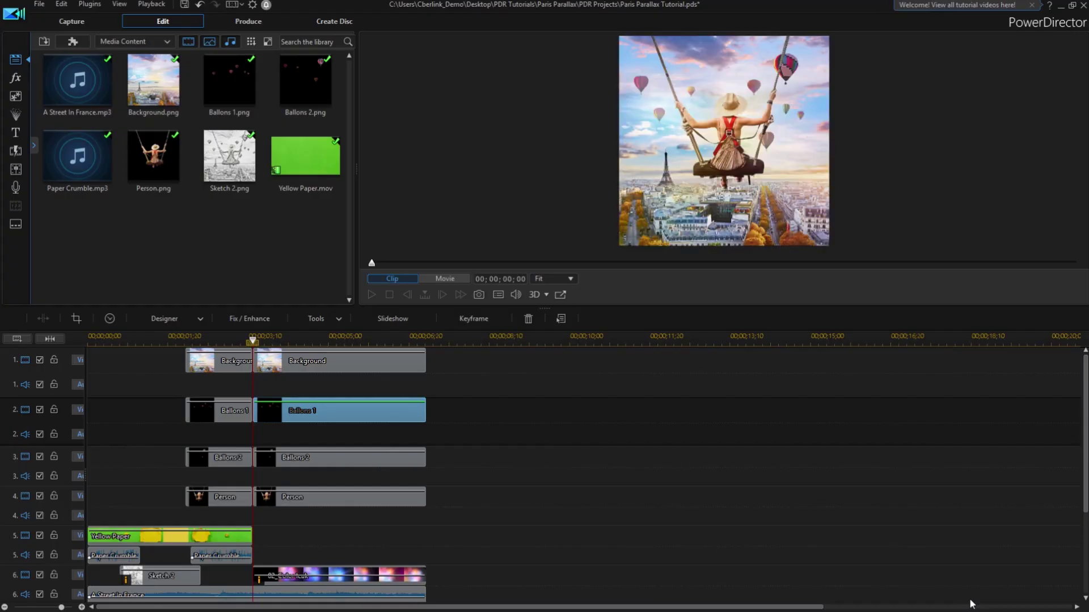
# Keyframe the second Ballons 2 clip's position in PiP Designer from the start to X 0.500, Y 0.463 at 00;00;03;18.
pyautogui.click(352, 461)
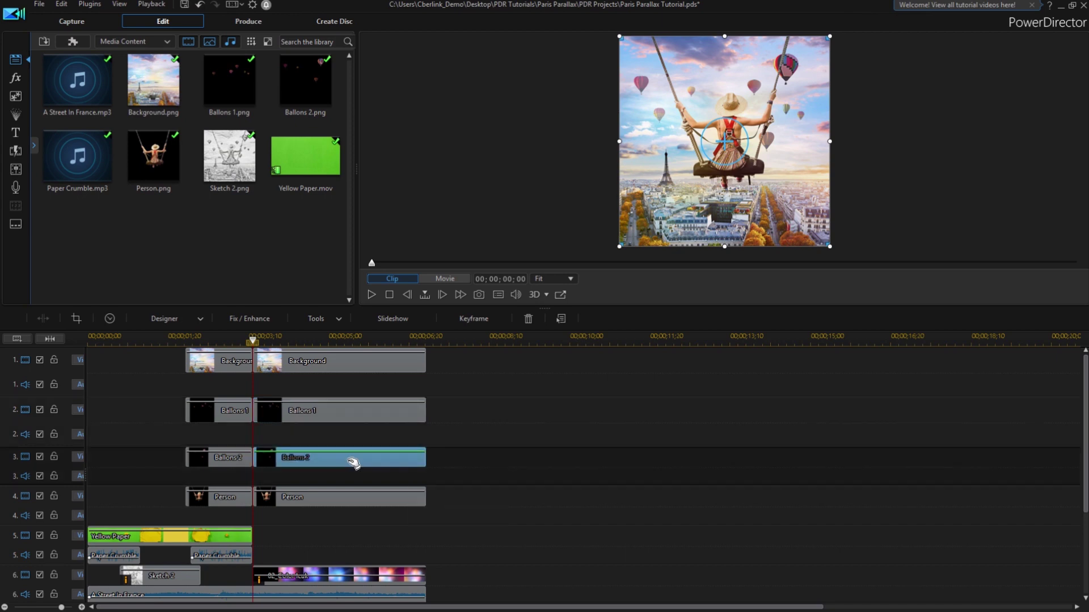
pyautogui.click(171, 319)
pyautogui.click(193, 336)
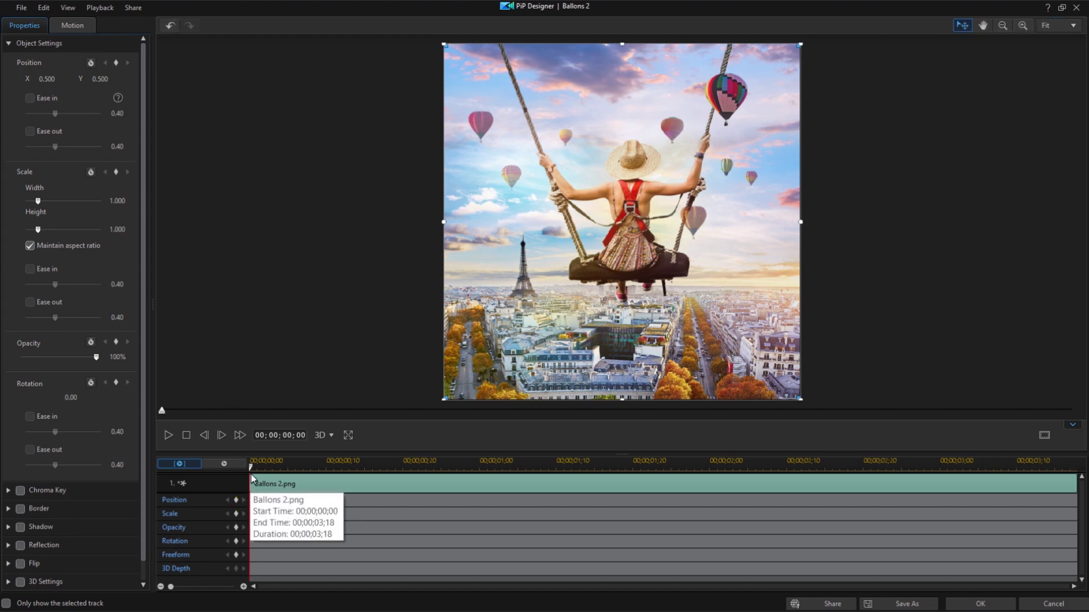
pyautogui.moveTo(251, 467); pyautogui.dragTo(334, 468)
pyautogui.moveTo(980, 485); pyautogui.dragTo(1064, 477)
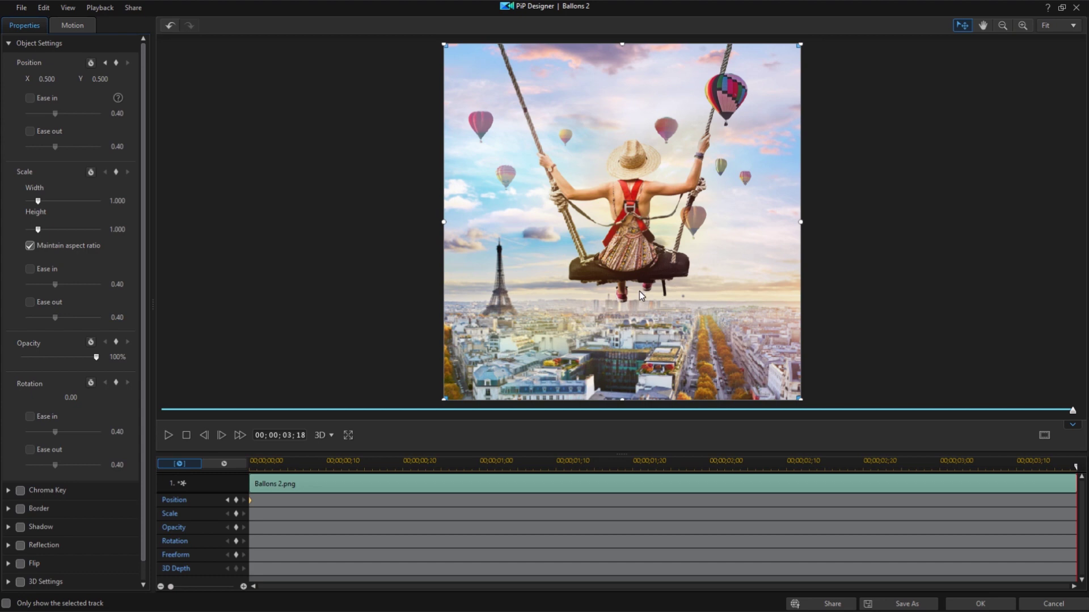
pyautogui.moveTo(639, 291); pyautogui.dragTo(642, 278)
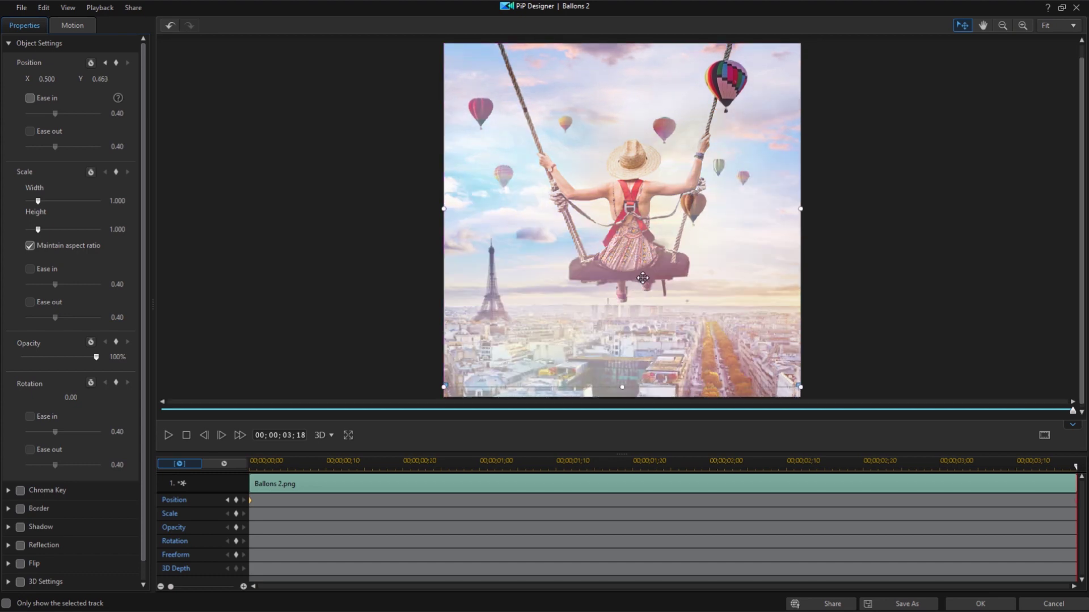
pyautogui.click(961, 599)
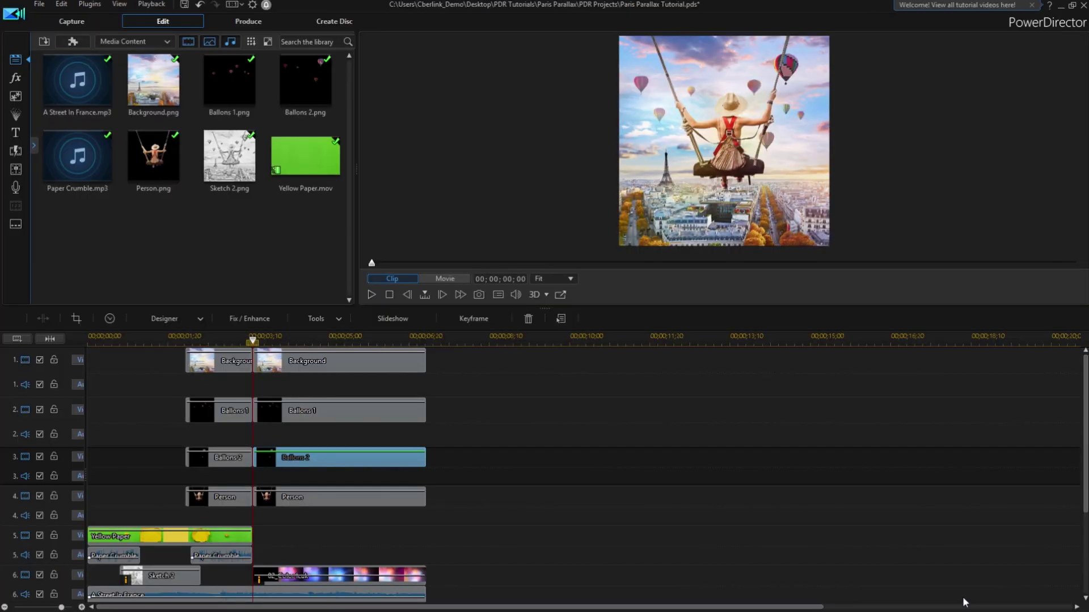
# Keyframe the second Person clip's position and scale from the start to scale 0.864 and position X 0.500, Y 0.432 at 00;00;03;18.
pyautogui.click(370, 498)
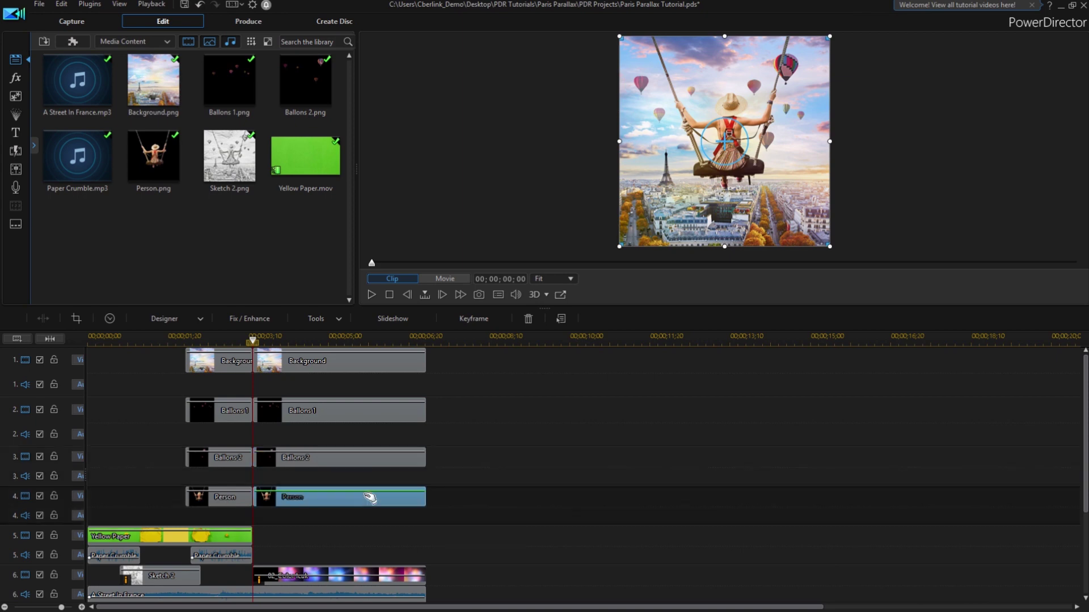
pyautogui.click(199, 319)
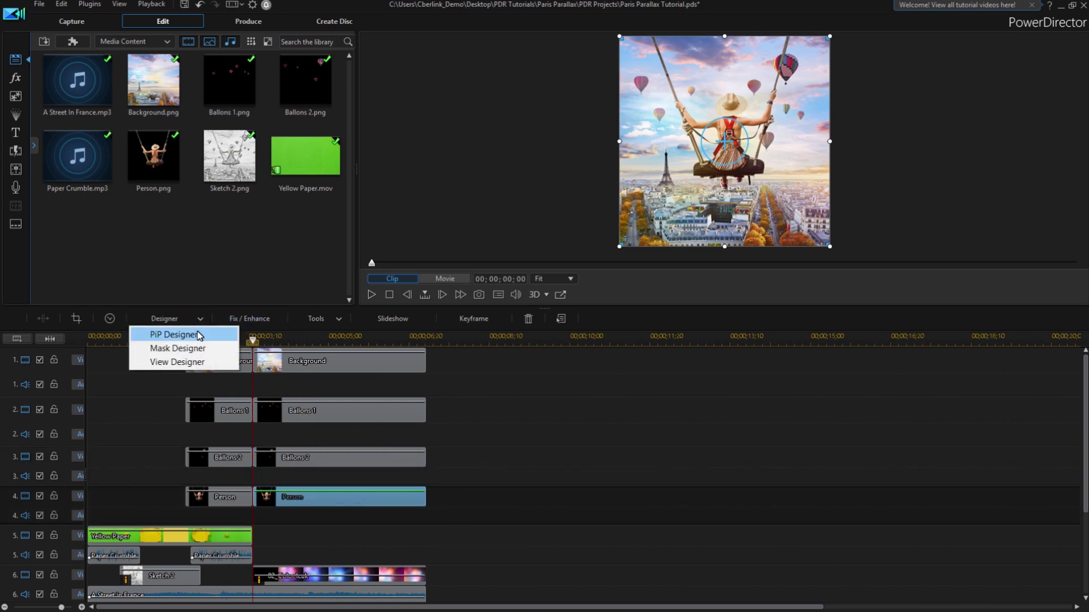
pyautogui.click(197, 335)
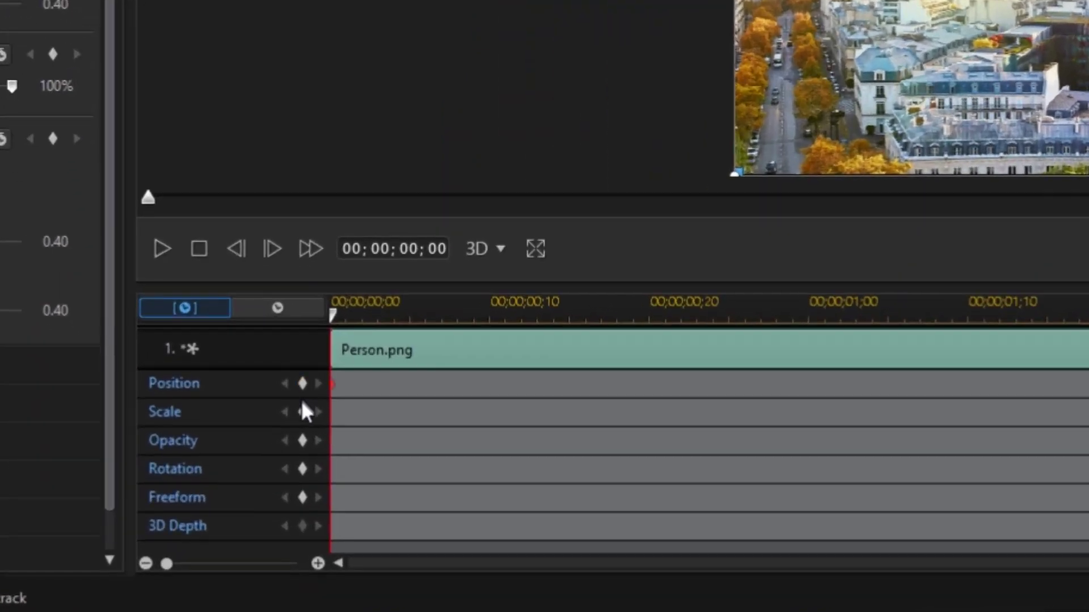
pyautogui.click(303, 412)
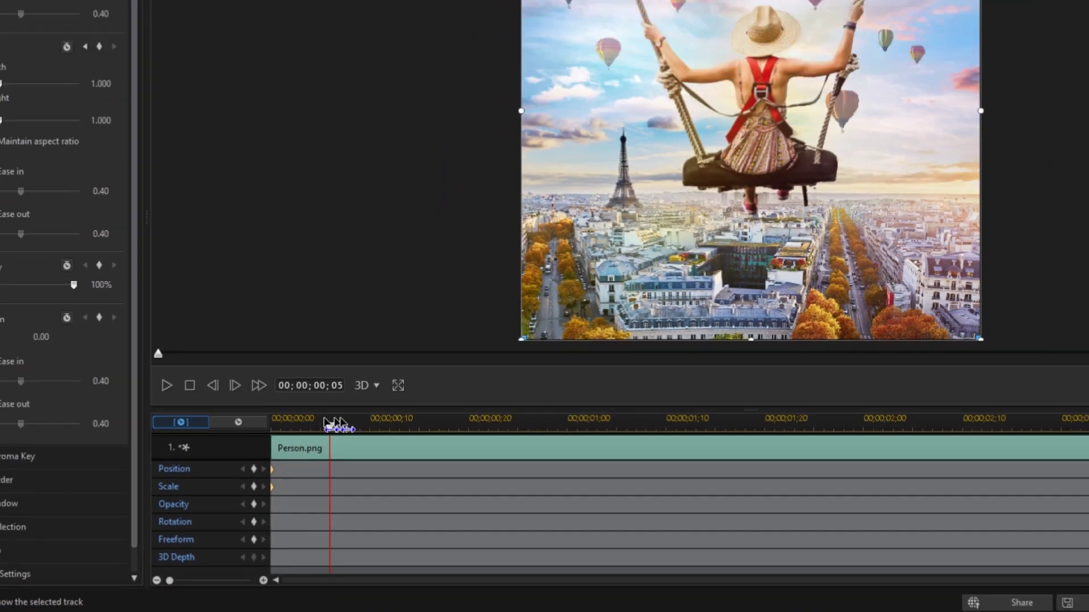
pyautogui.moveTo(334, 316); pyautogui.dragTo(1032, 316)
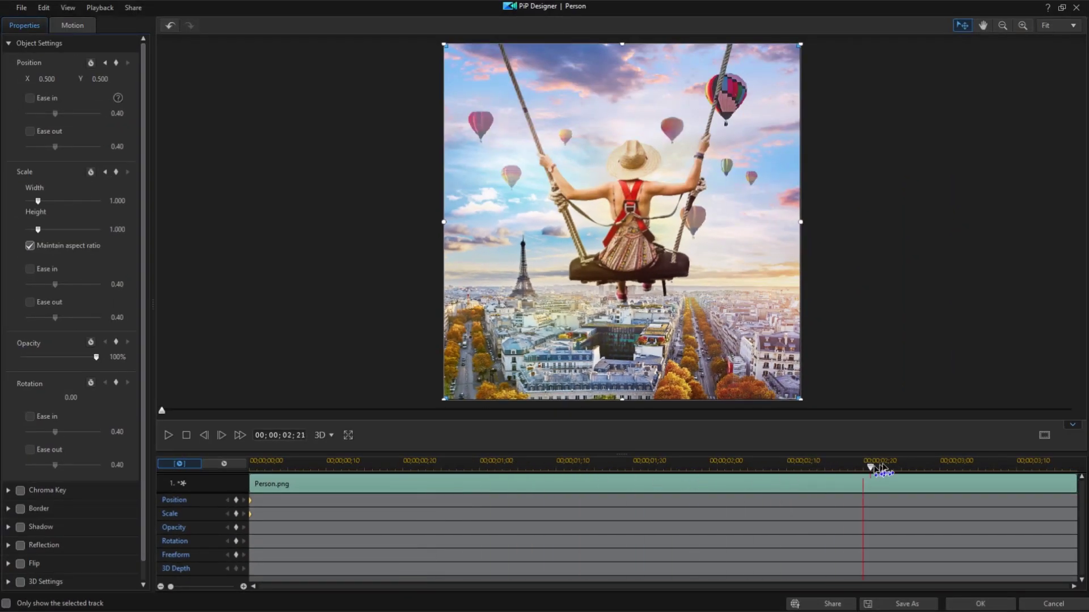
pyautogui.moveTo(1051, 489); pyautogui.dragTo(1079, 480)
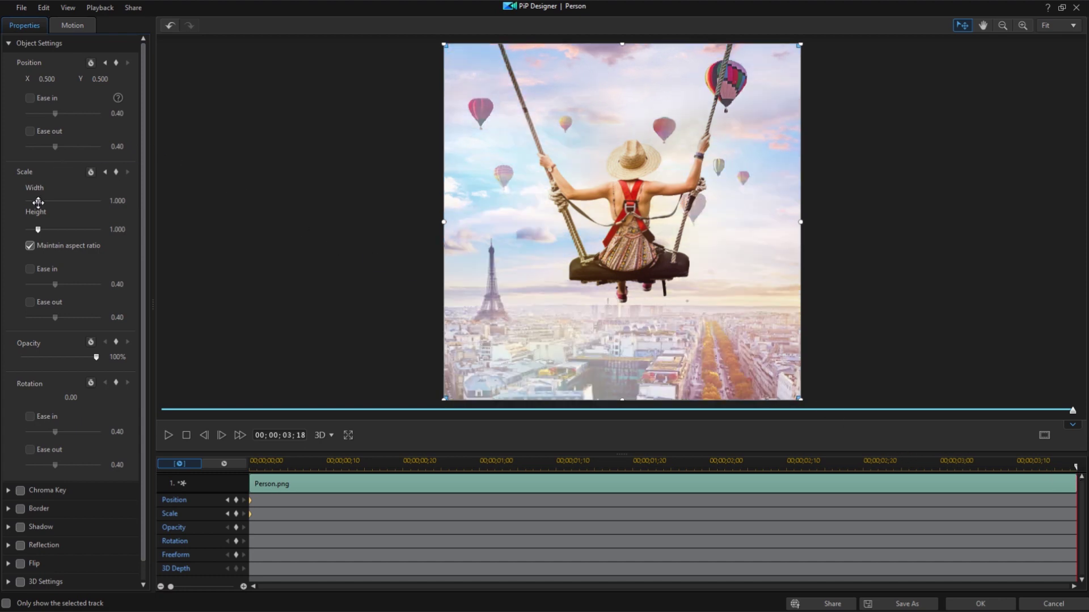
pyautogui.moveTo(38, 202); pyautogui.dragTo(36, 202)
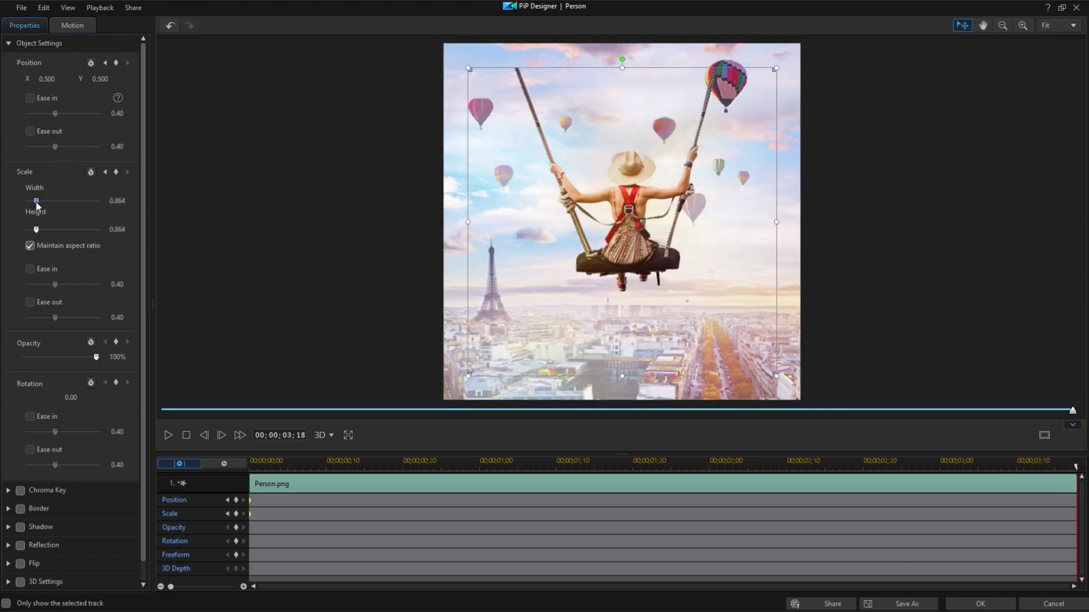
pyautogui.moveTo(625, 310); pyautogui.dragTo(628, 288)
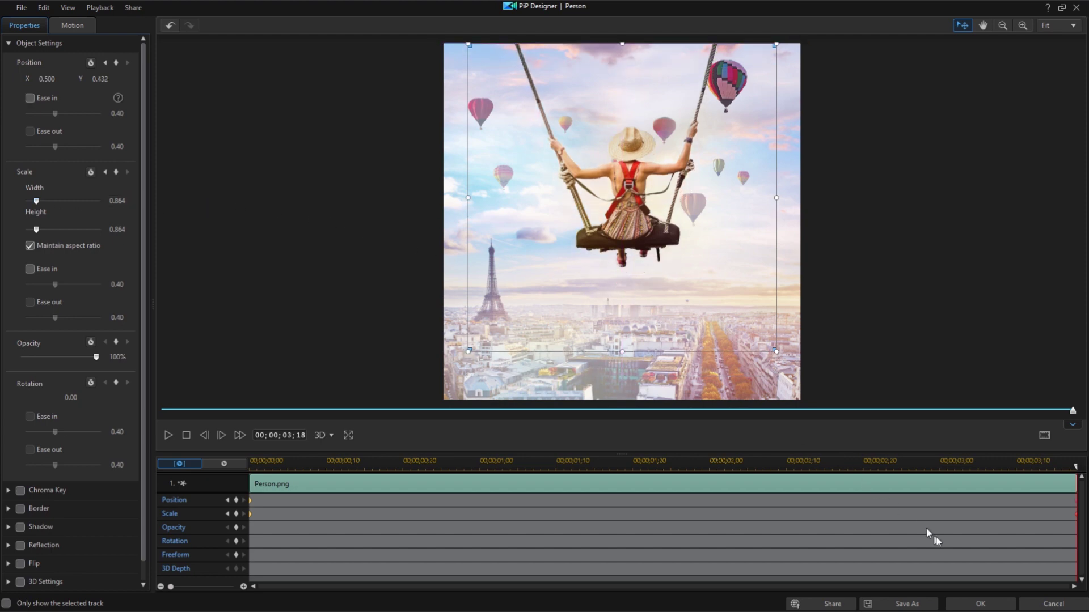
pyautogui.click(981, 604)
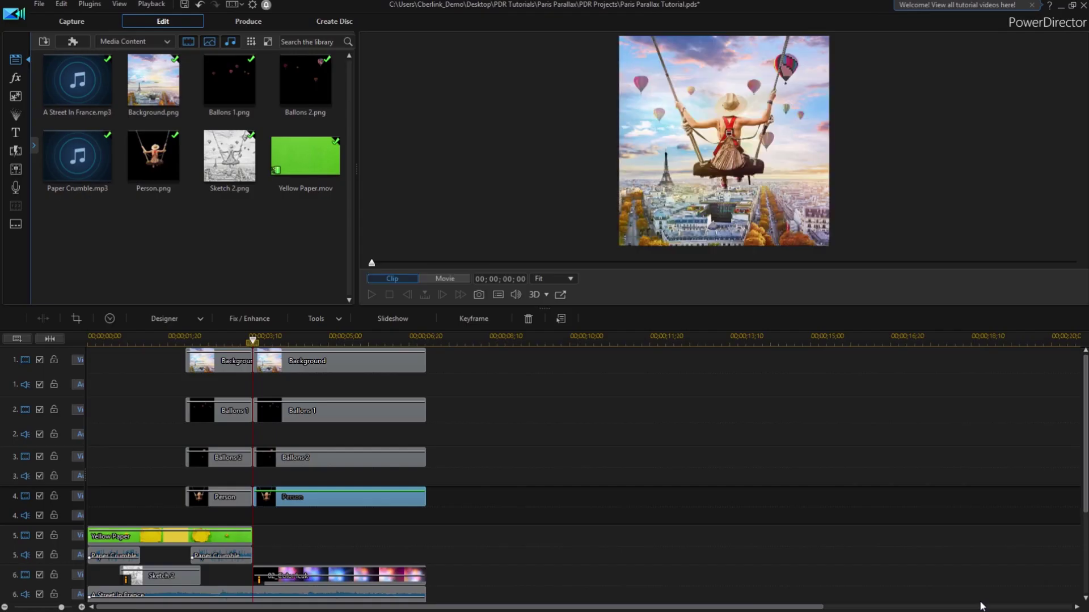
# Play the whole movie from the beginning of the timeline to review the finished animation.
pyautogui.moveTo(253, 341); pyautogui.dragTo(90, 340)
pyautogui.click(371, 295)
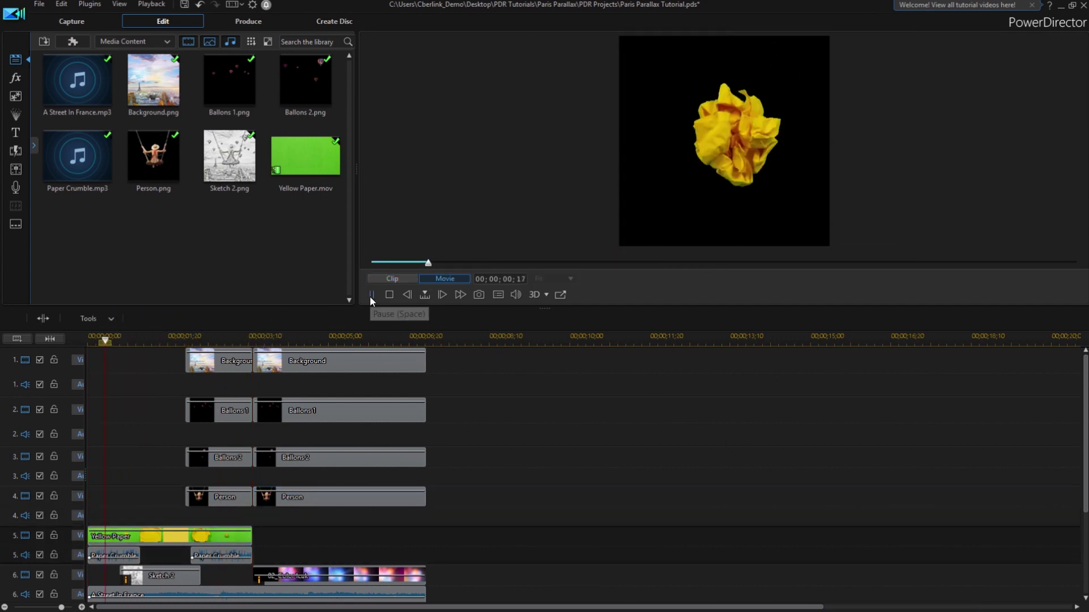